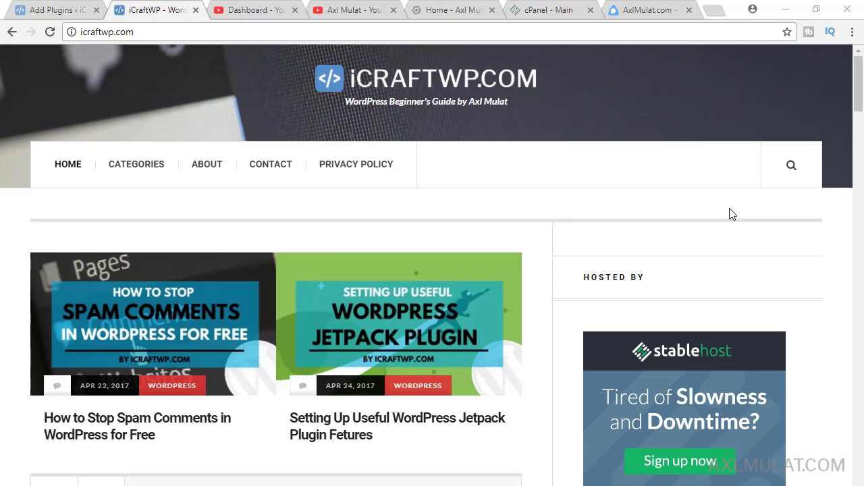
- Review the iCraftWP home page, then examine the weekly video tutorial gallery in the blogging tutorials site's sidebar
scroll(779, 264, "down", 1)
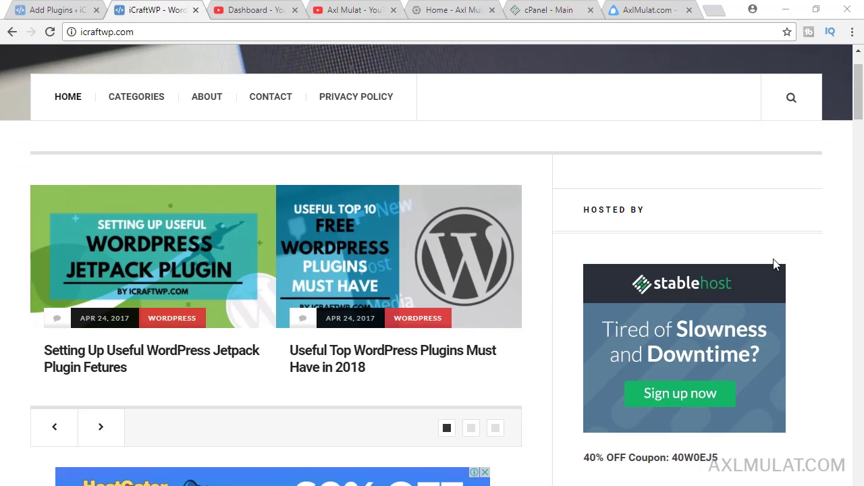
scroll(810, 262, "down", 3)
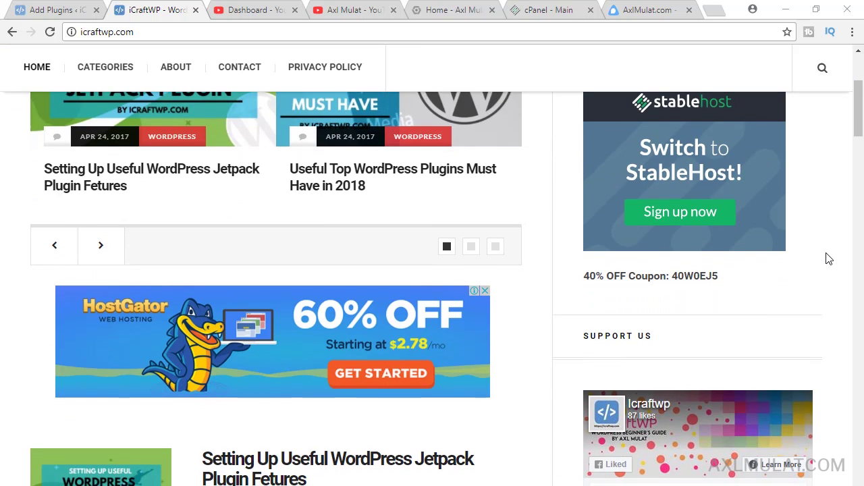
left_click(665, 17)
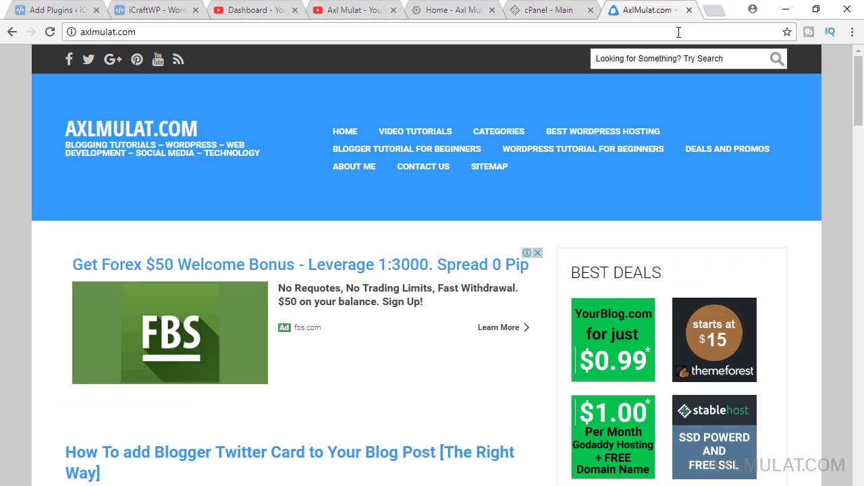
scroll(813, 244, "down", 5)
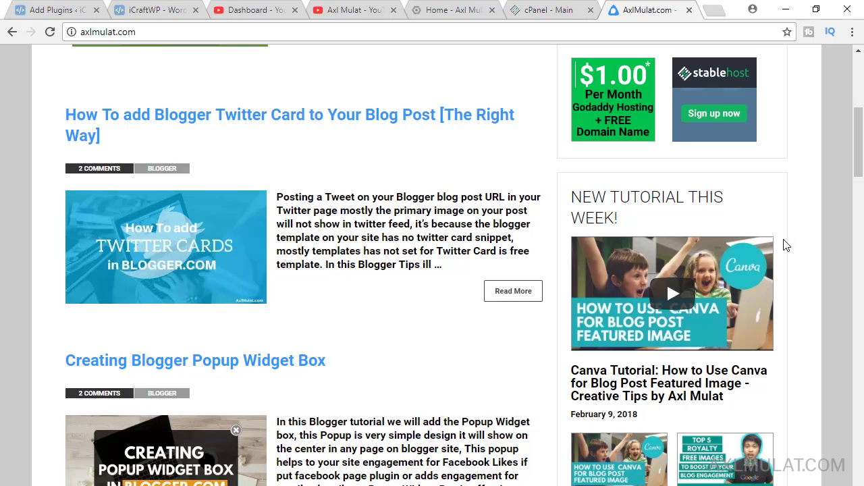
scroll(806, 268, "down", 2)
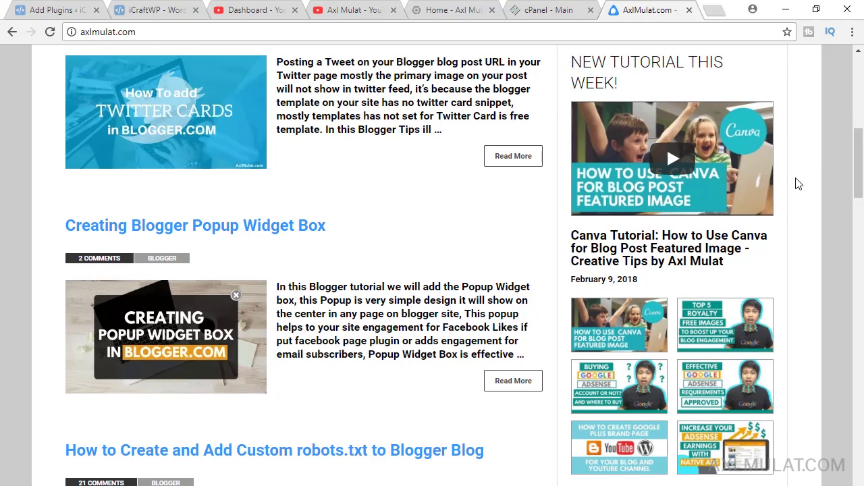
scroll(809, 211, "down", 1)
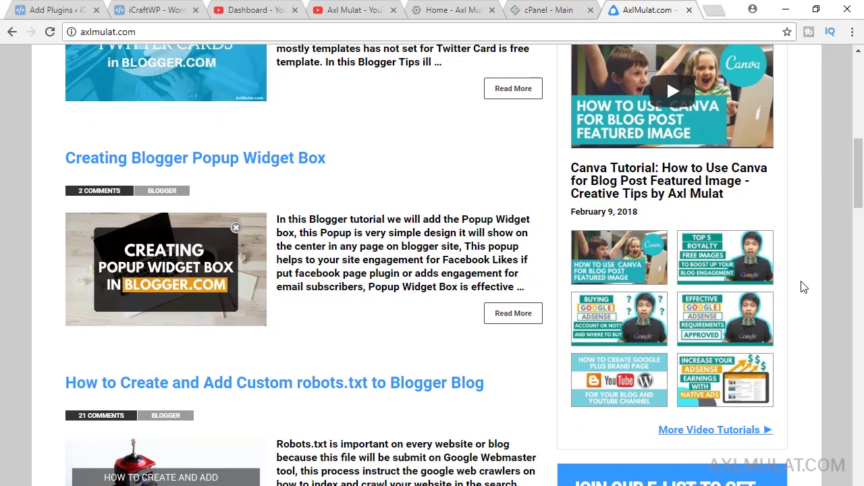
scroll(804, 286, "down", 1)
scroll(804, 286, "down", 1)
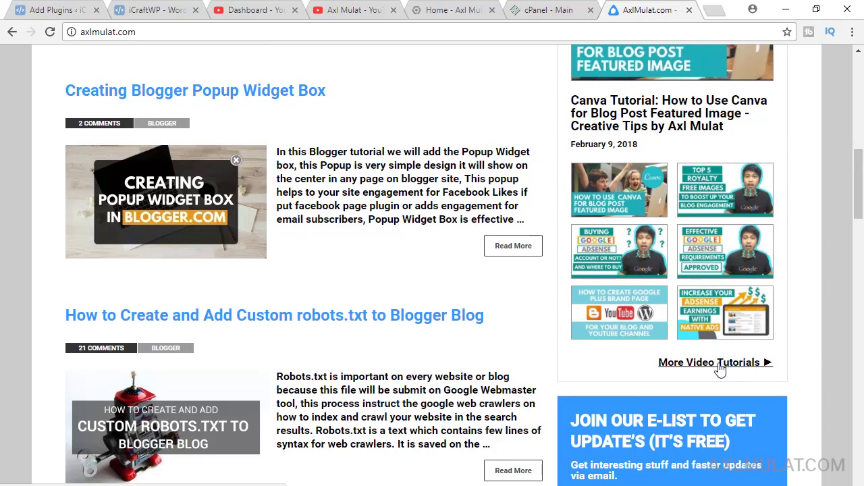
scroll(817, 337, "up", 1)
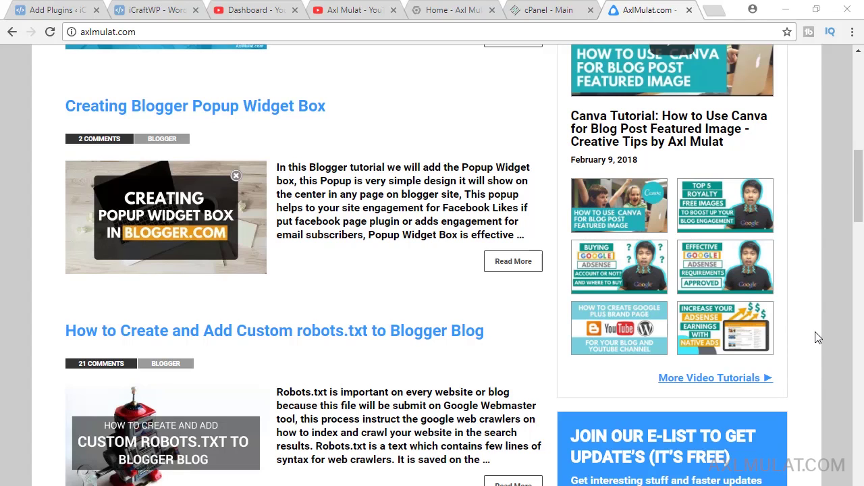
scroll(823, 328, "up", 1)
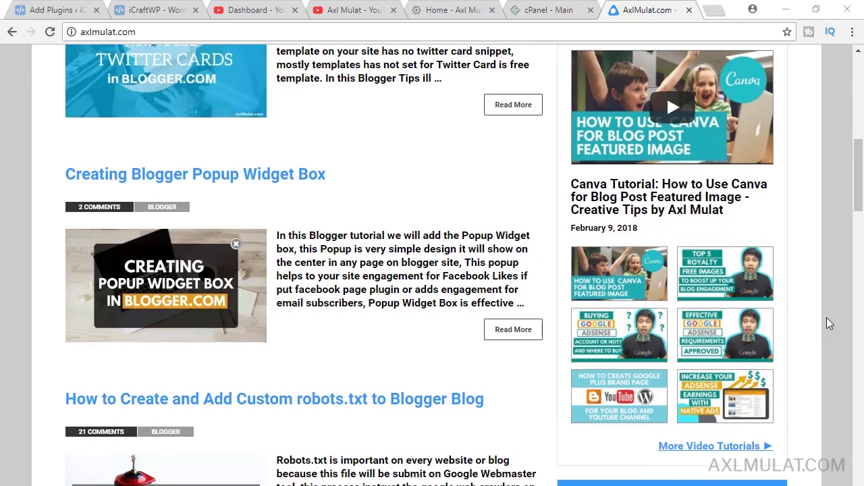
scroll(827, 317, "up", 1)
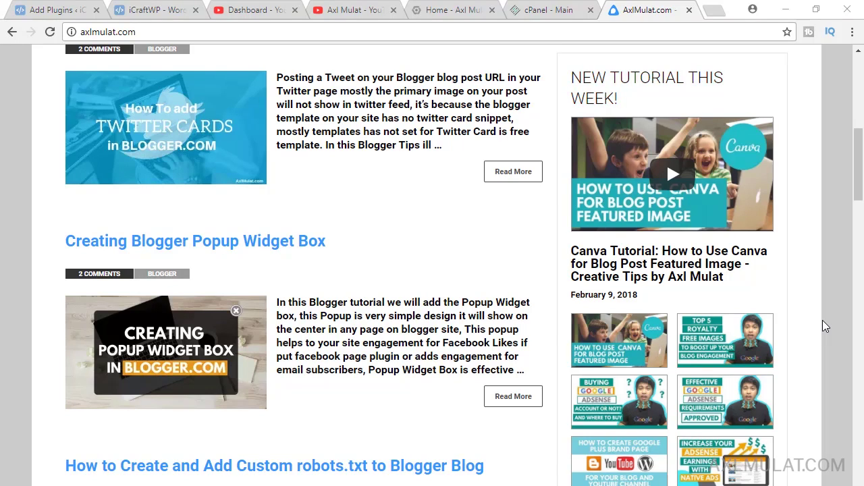
- Open the sidebar gallery's featured Canva tutorial video on YouTube and pause its playback
left_click(687, 177)
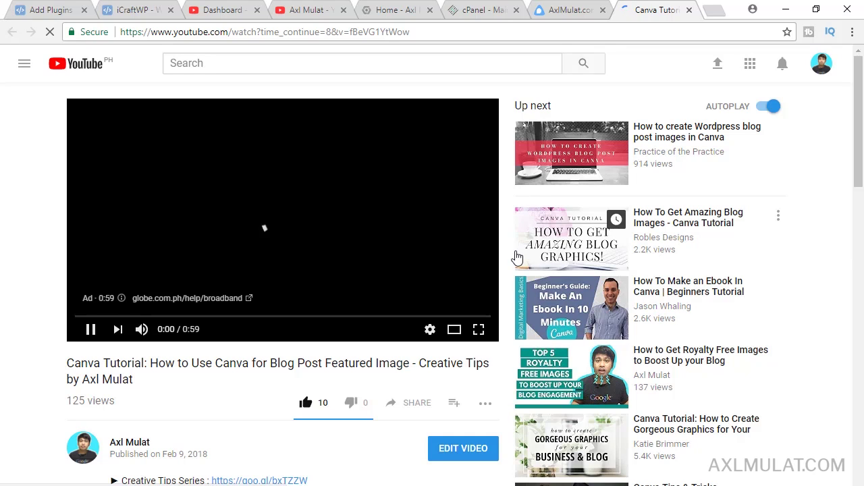
key("ctrl+shift+Tab")
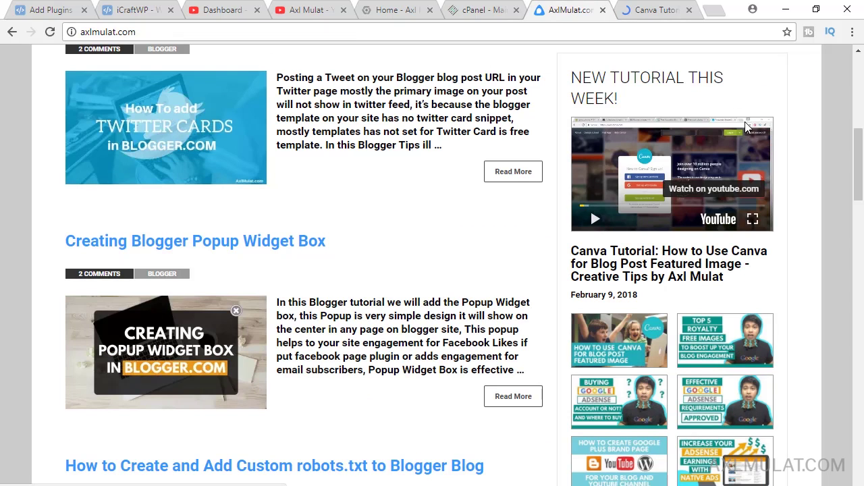
scroll(804, 273, "down", 1)
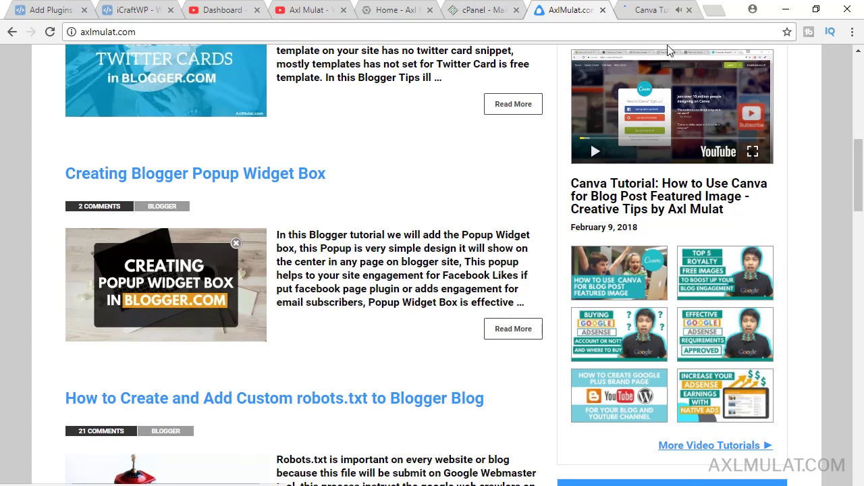
left_click(665, 9)
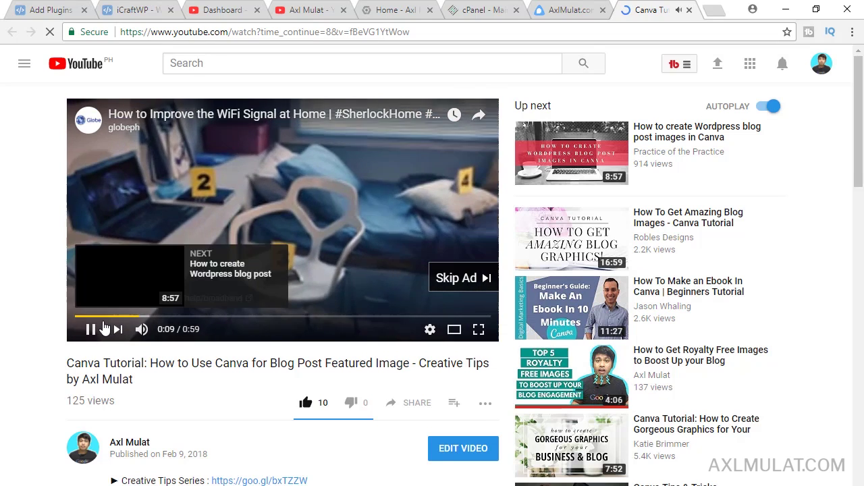
left_click(91, 330)
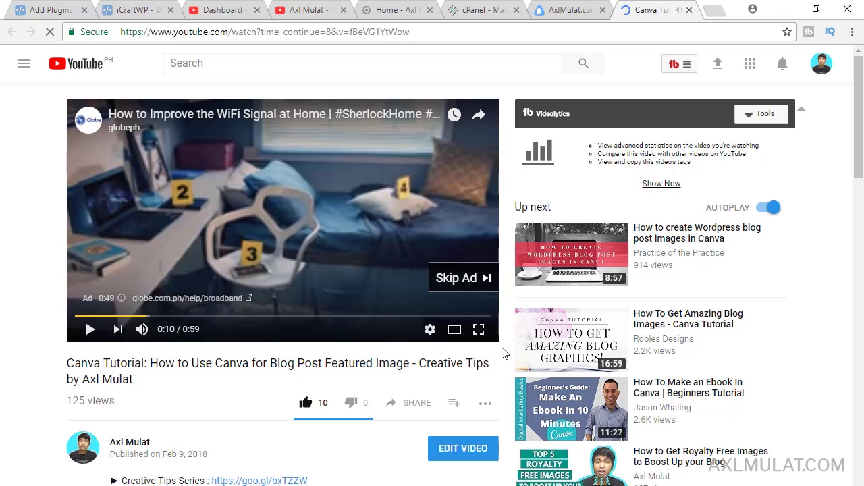
- Return to the blogging tutorials site and examine the video gallery's tutorials link and the header's social links
left_click(568, 11)
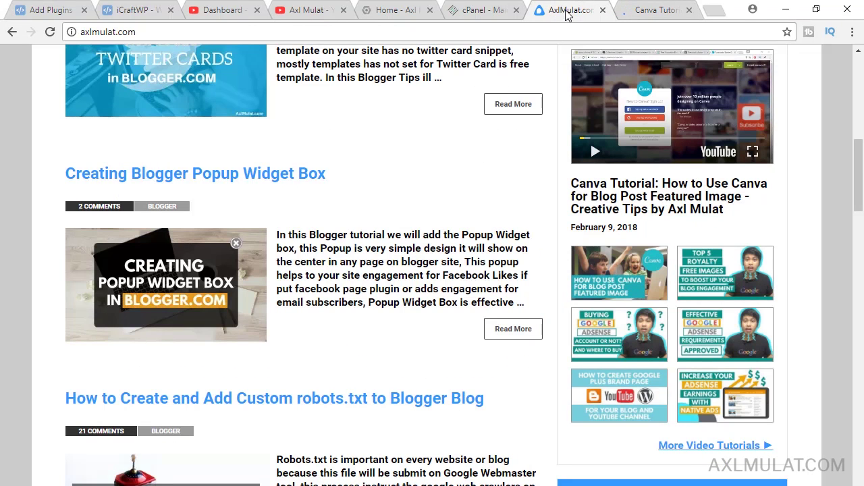
scroll(831, 197, "down", 1)
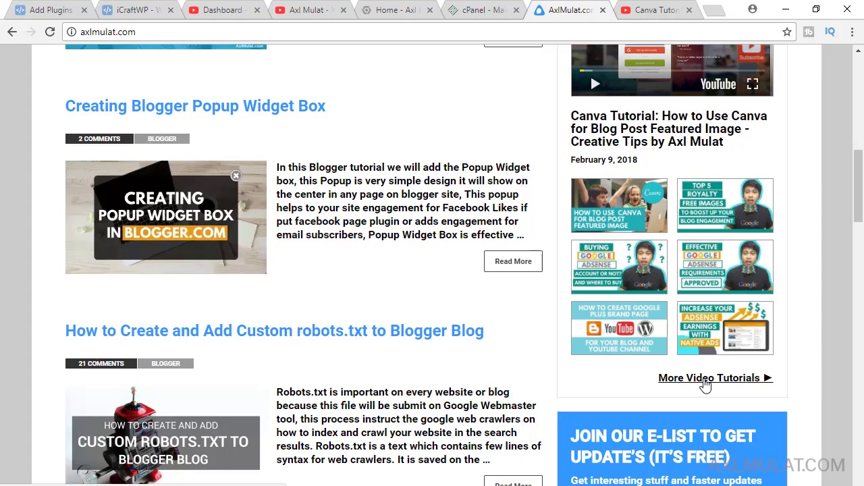
scroll(817, 360, "up", 3)
scroll(817, 360, "up", 6)
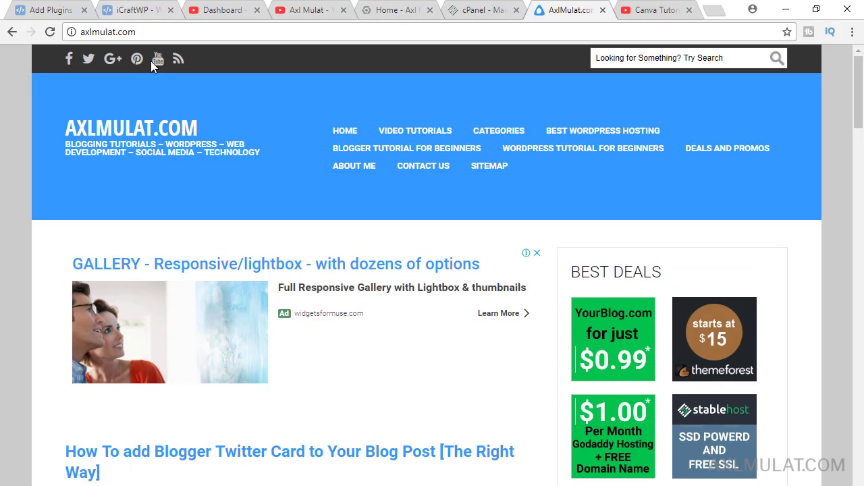
- Install and activate the YotuWP plugin from the "youtube gallery" search results in the iCraftWP WordPress admin
left_click(54, 10)
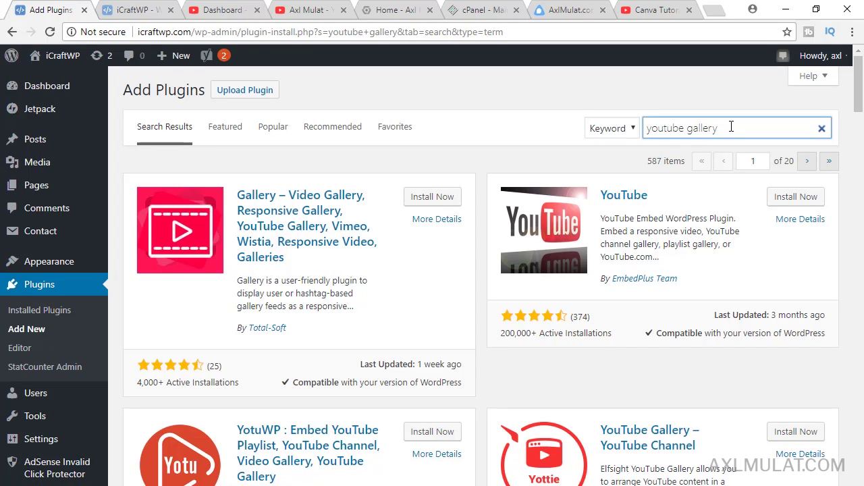
scroll(476, 176, "down", 2)
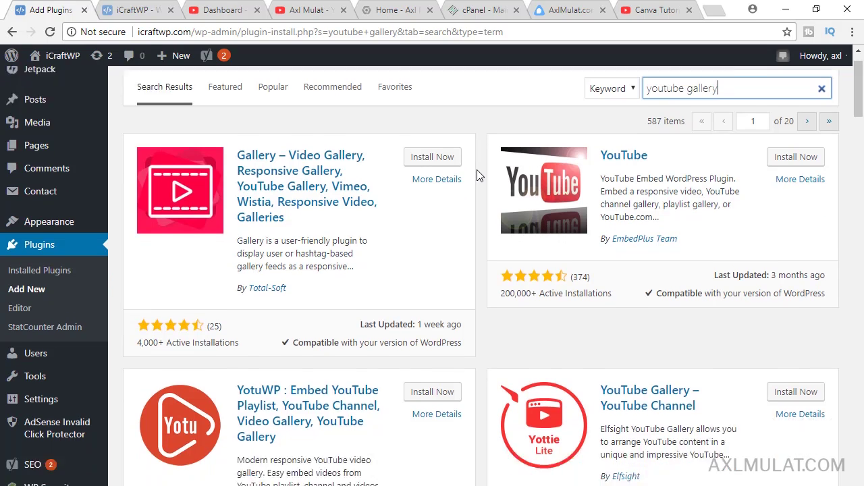
scroll(476, 176, "down", 3)
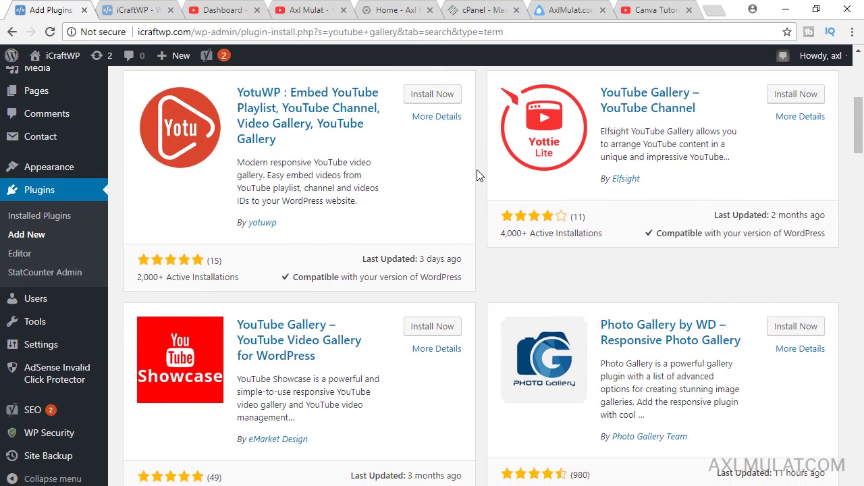
scroll(476, 174, "down", 2)
scroll(477, 174, "up", 7)
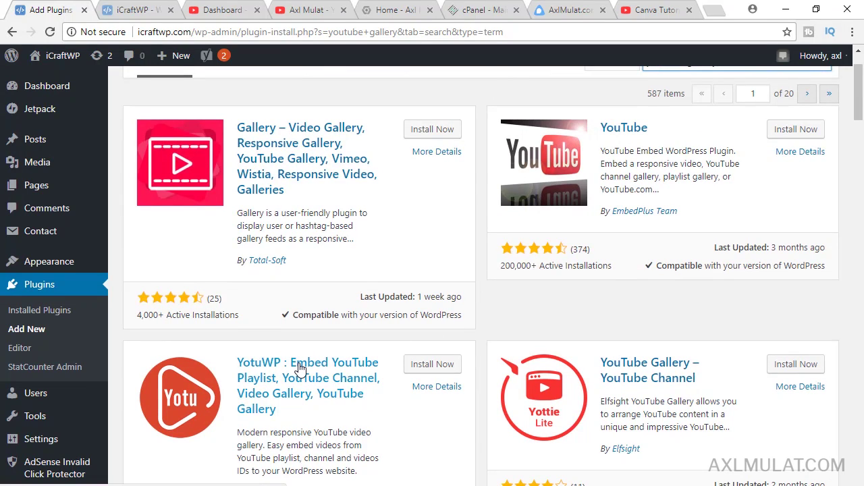
scroll(300, 369, "down", 1)
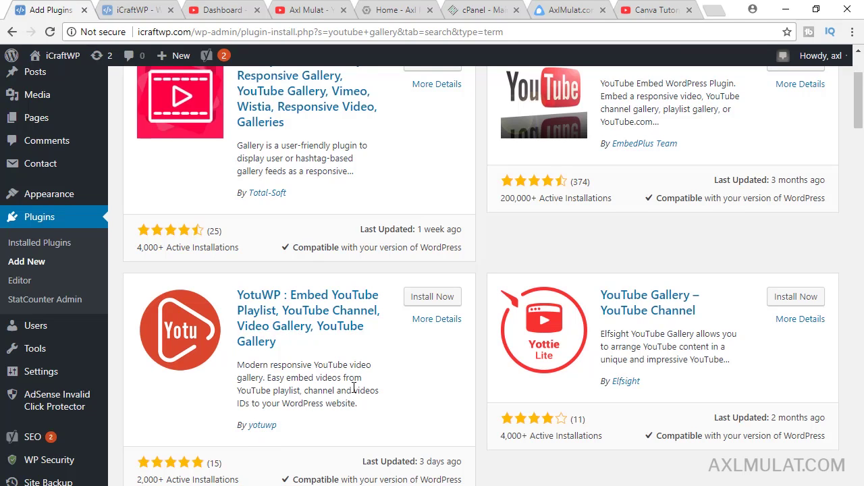
scroll(310, 412, "down", 1)
scroll(363, 380, "up", 1)
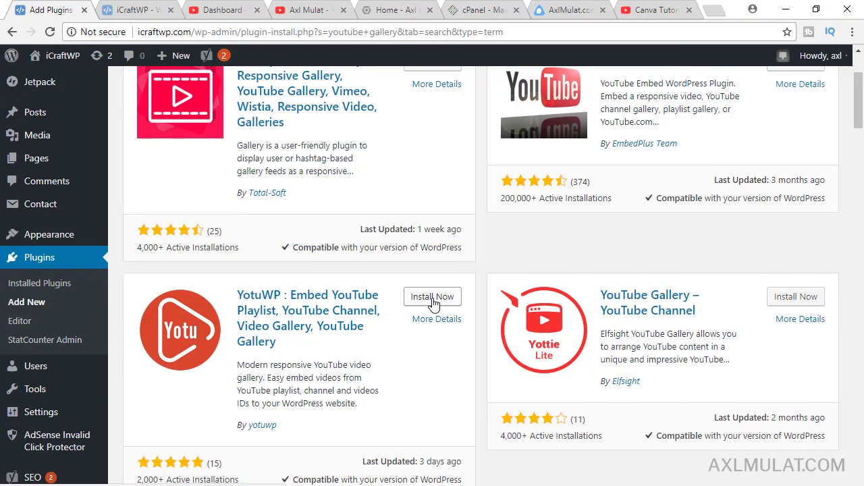
left_click(432, 297)
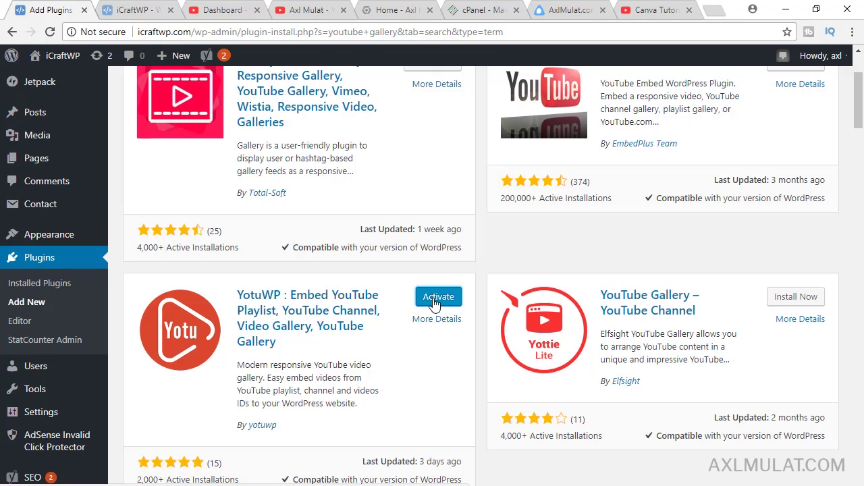
left_click(434, 300)
- Configure the YotuWP gallery layout with 2 columns, 6 videos per page and the HD - 16:9 thumbnail ratio
scroll(616, 237, "down", 2)
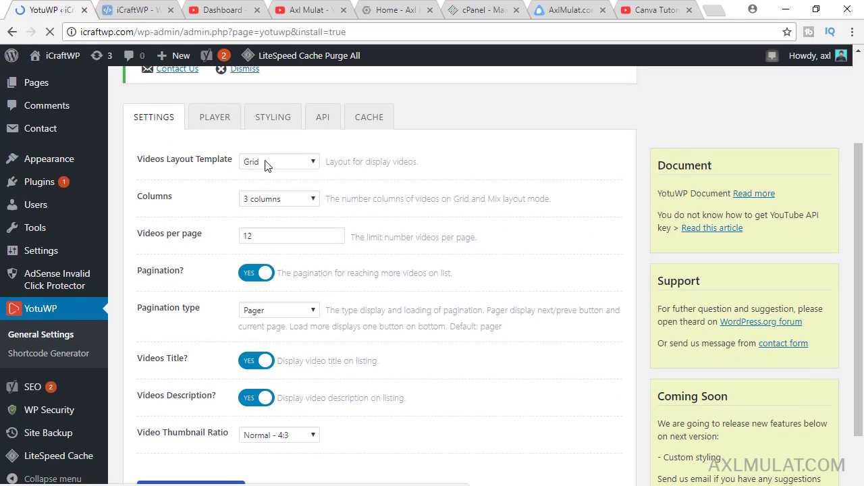
left_click(297, 201)
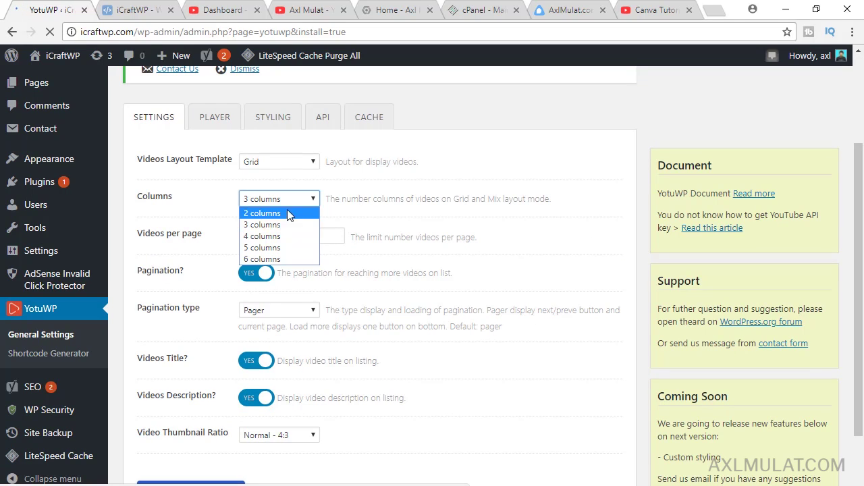
left_click(289, 213)
left_click(270, 234)
double_click(245, 235)
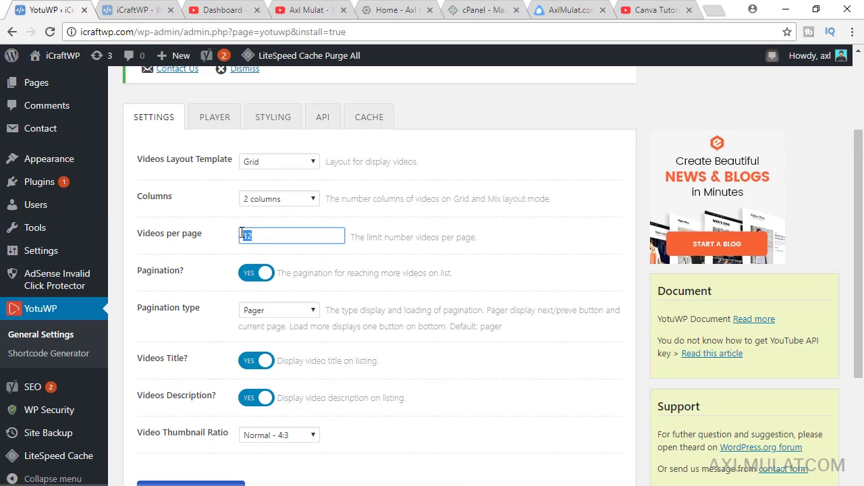
type("6")
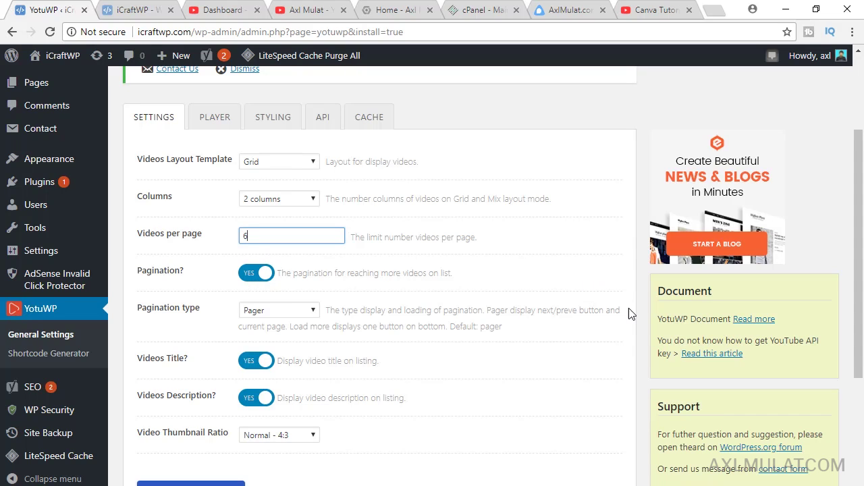
left_click(283, 437)
left_click(277, 461)
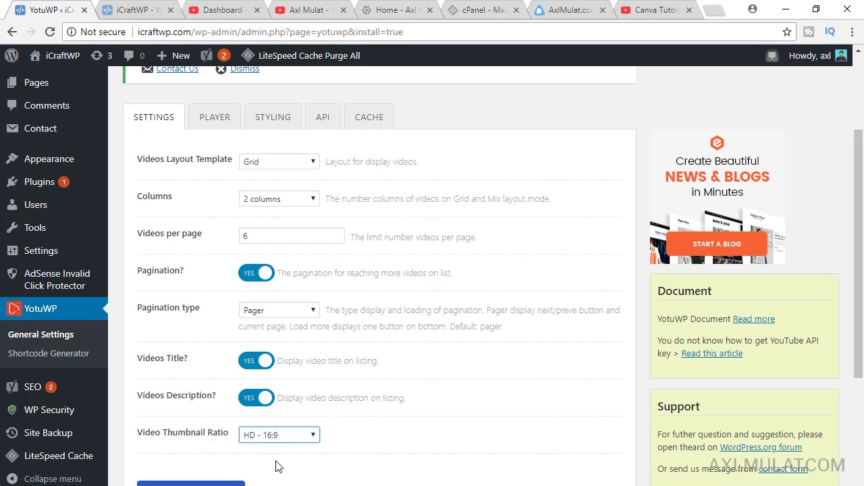
- Set the YotuWP player width to 0 for a full-container player and review the remaining player options
left_click(222, 127)
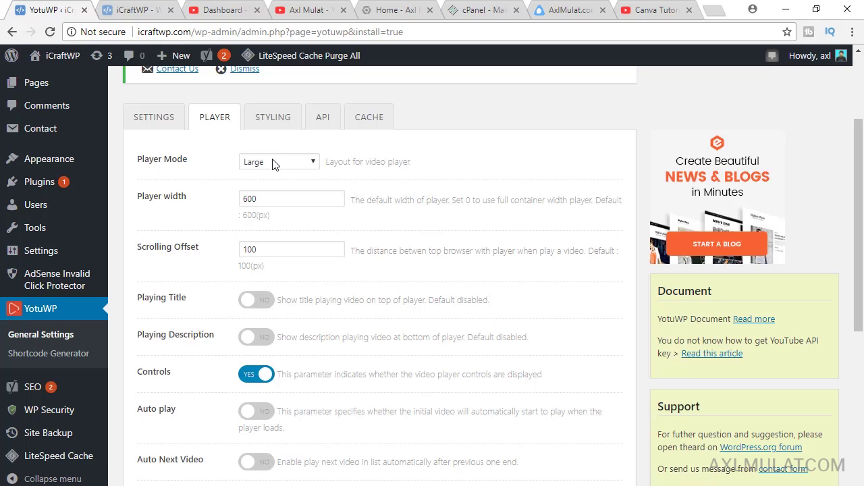
double_click(262, 198)
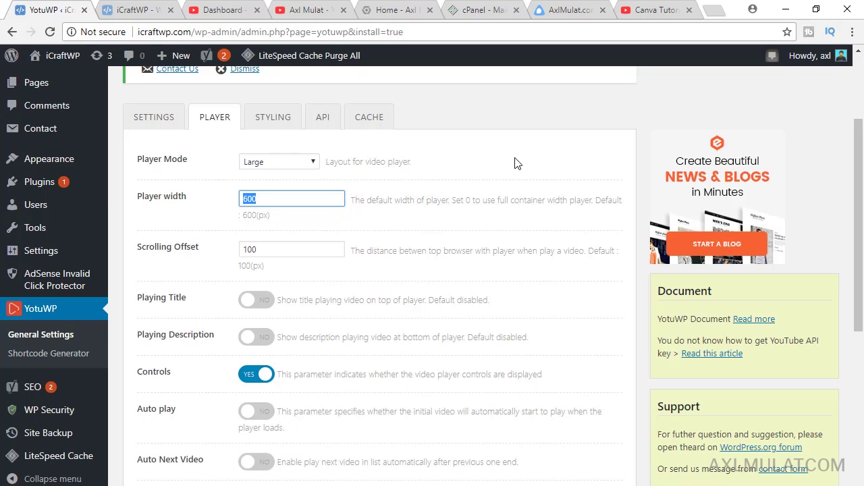
type("0")
scroll(380, 248, "down", 1)
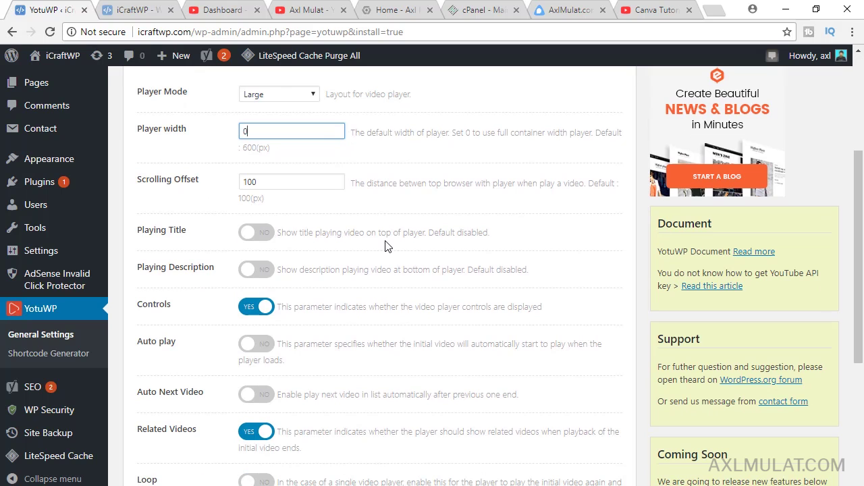
scroll(388, 246, "down", 4)
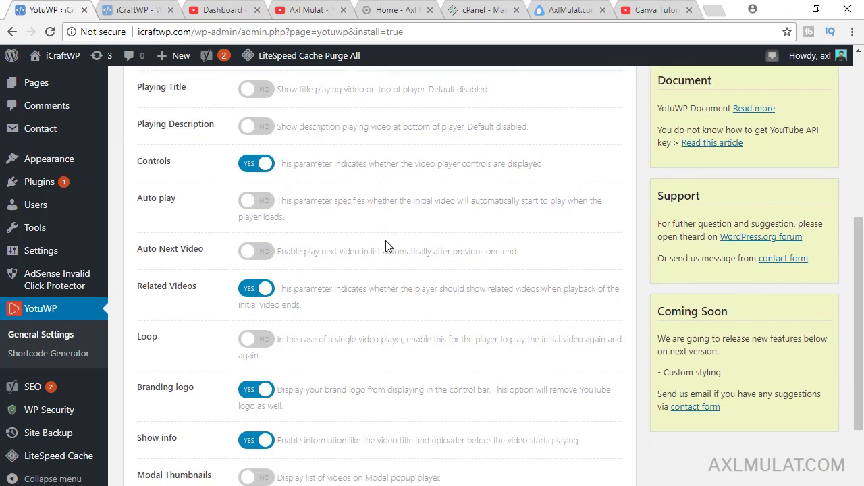
scroll(388, 247, "up", 5)
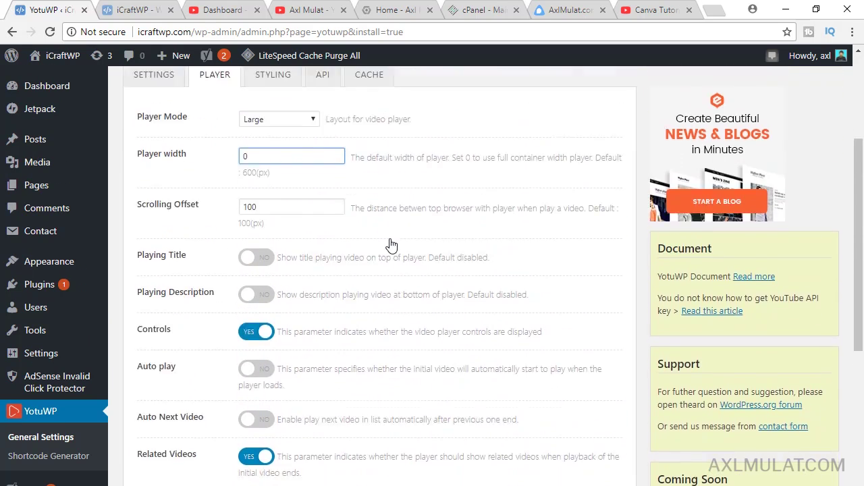
- Review the YotuWP styling and API options and enable the plugin's video cache
left_click(267, 130)
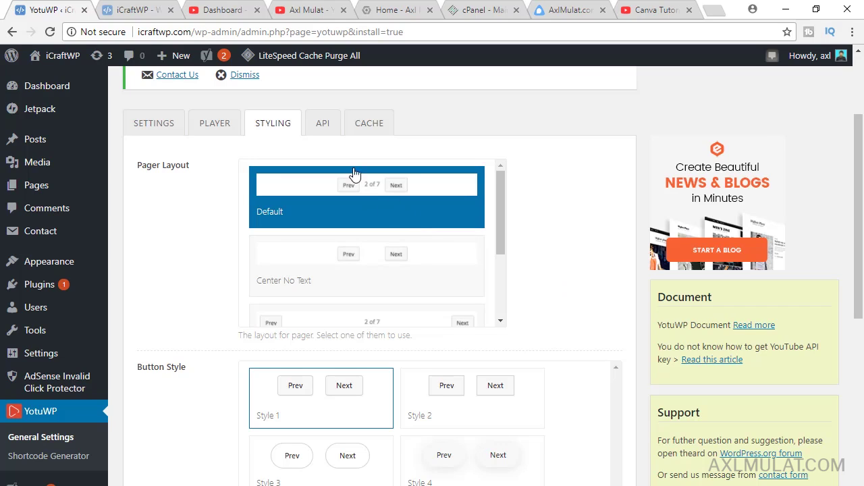
left_click(323, 129)
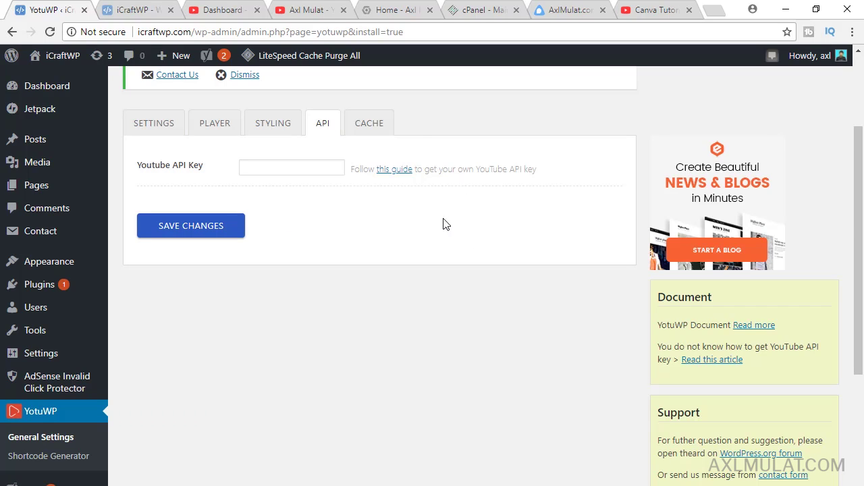
left_click(373, 127)
left_click(254, 167)
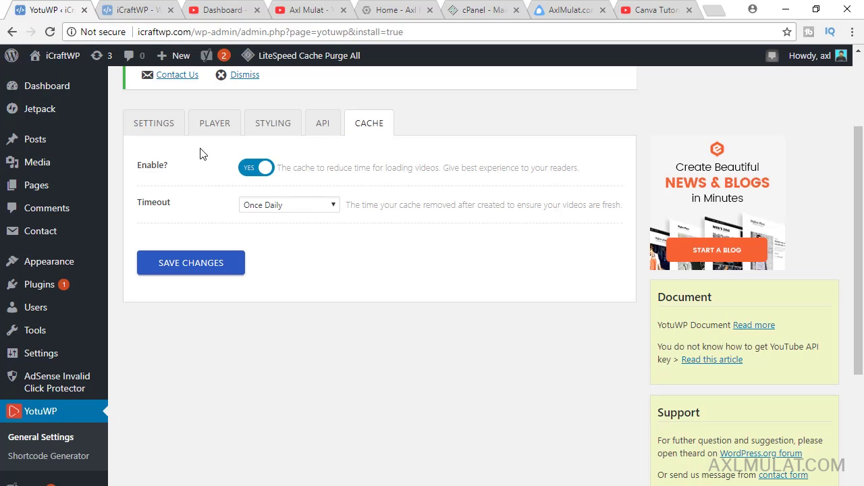
- Save the YotuWP settings, dismiss the Shortcode Generator notice and bring up the YouTube API key setting
left_click(160, 134)
left_click(320, 135)
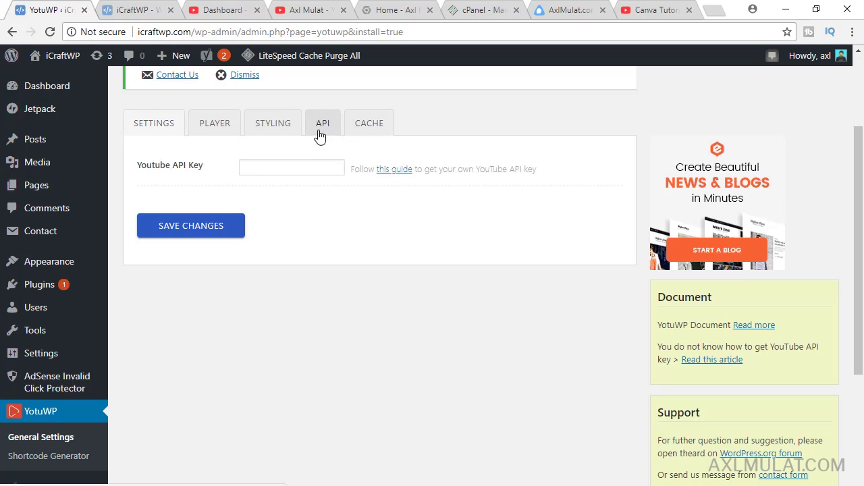
left_click(209, 226)
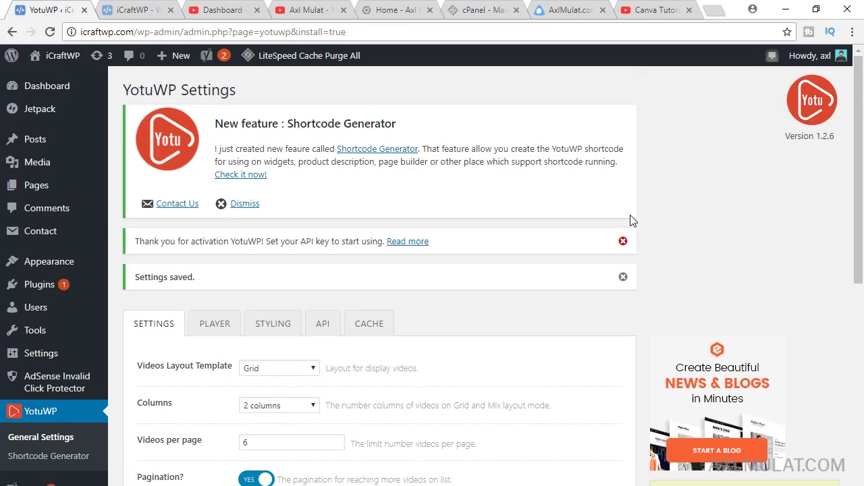
left_click(245, 204)
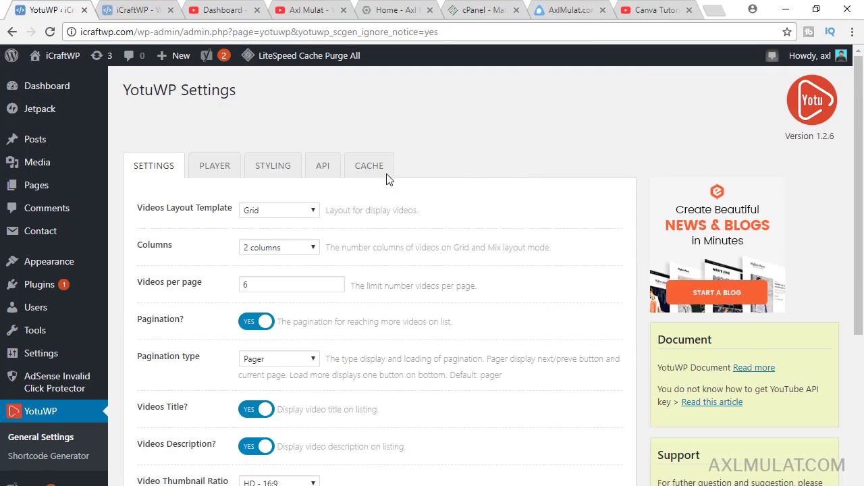
left_click(331, 166)
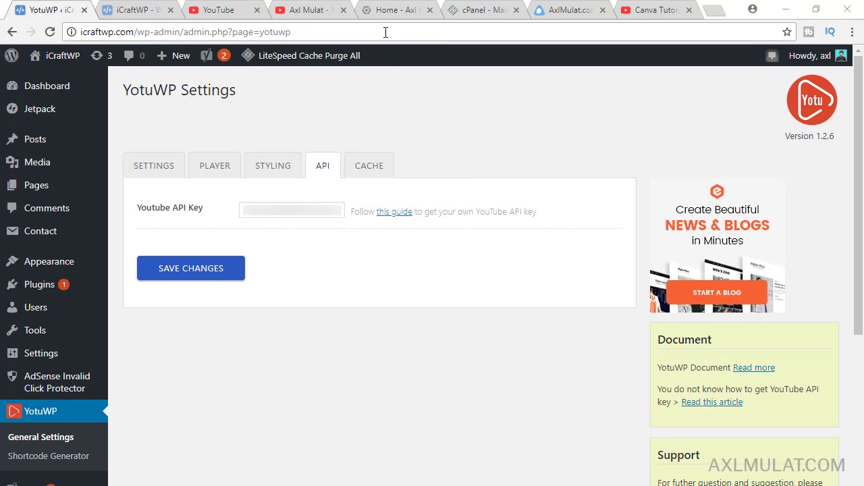
- Switch to Google Cloud Platform and open YouTube Data API v3 from the API Library's YouTube category to check its status
left_click(393, 11)
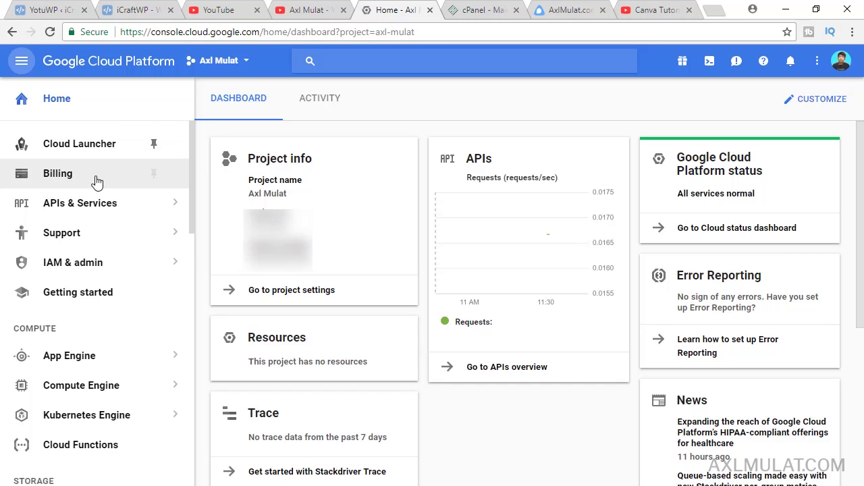
mouse_move(106, 204)
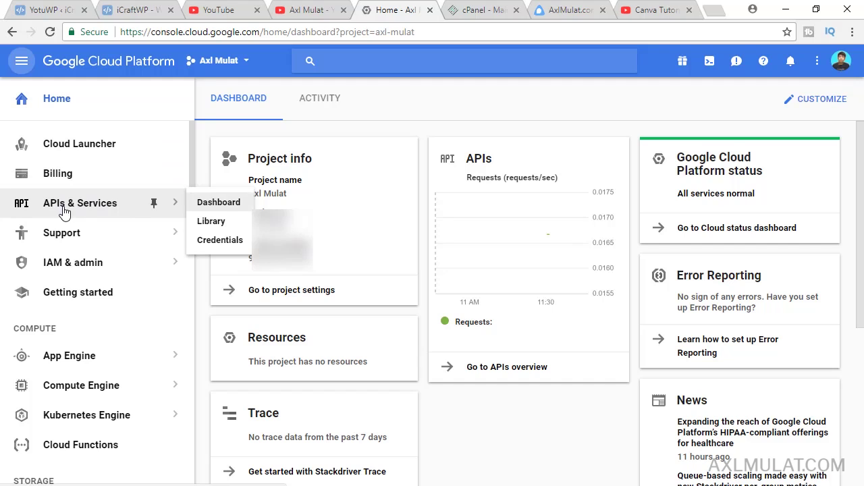
left_click(218, 204)
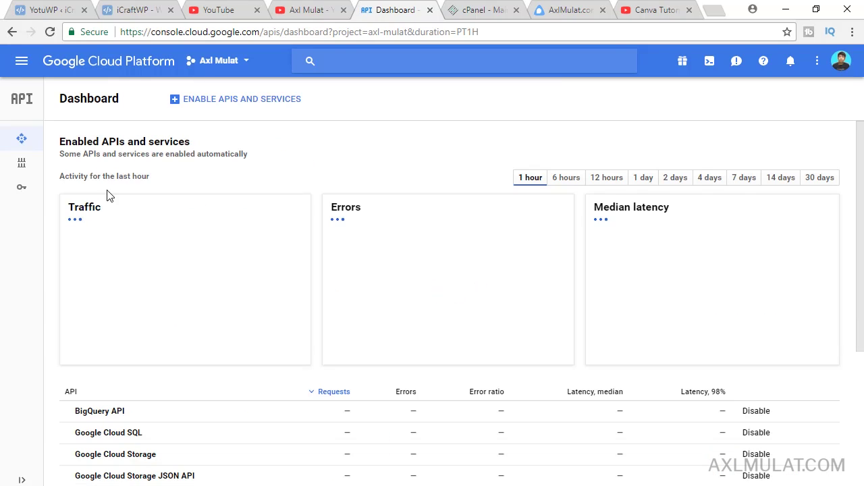
mouse_move(26, 173)
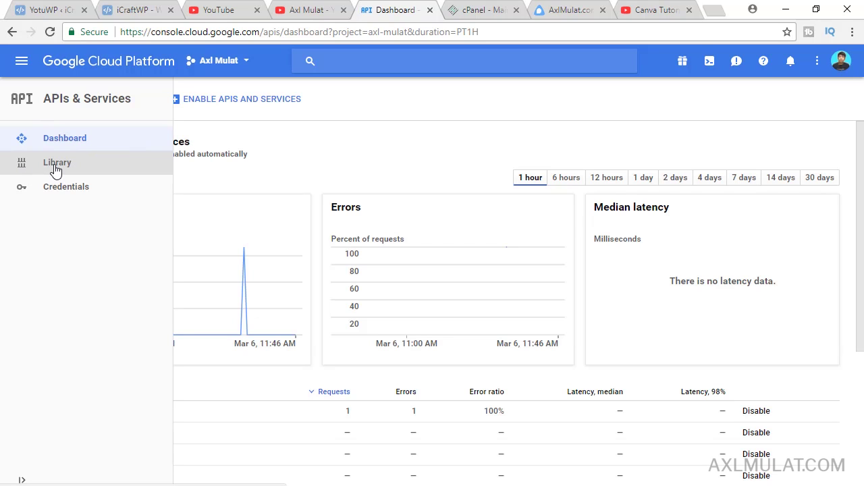
left_click(27, 170)
scroll(115, 248, "down", 4)
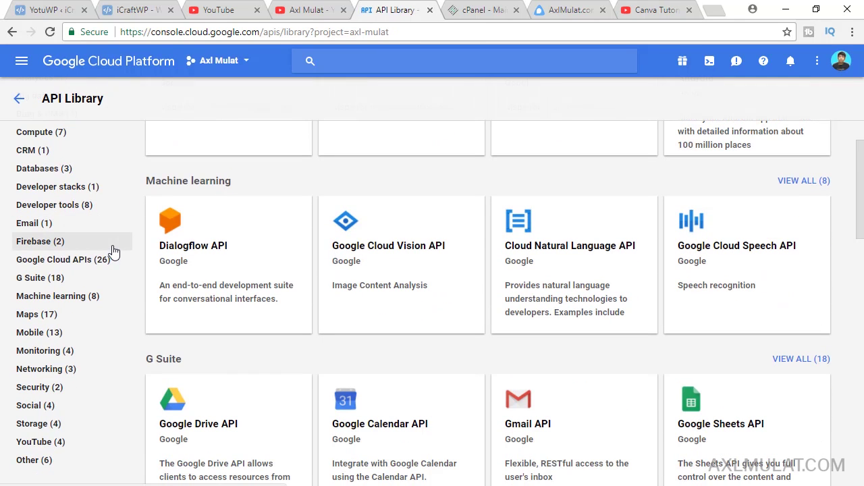
left_click(41, 442)
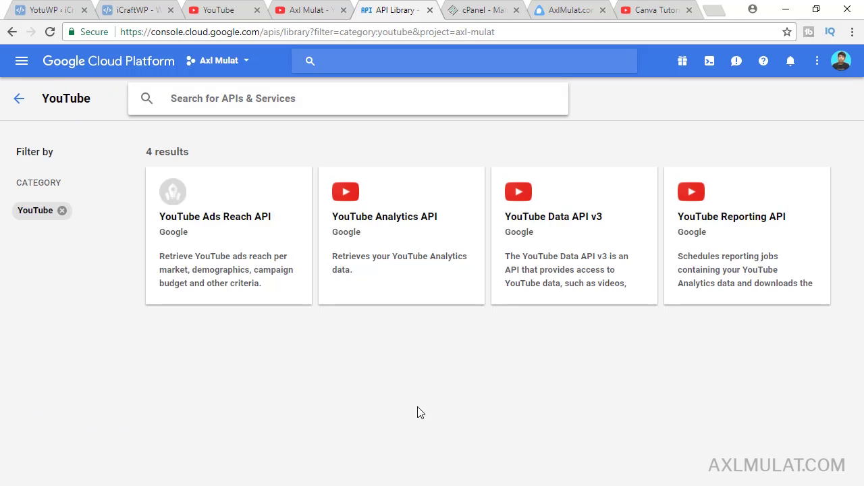
left_click(589, 243)
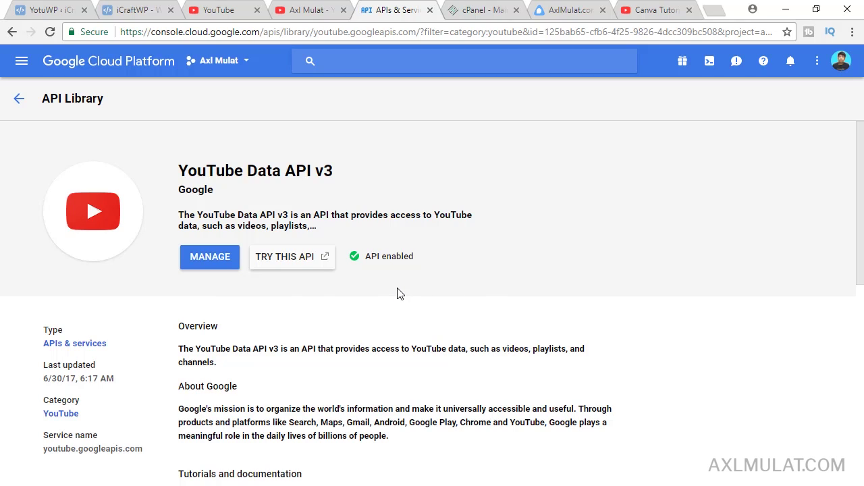
- Leave the API Library and create a new API key in the project's credentials
left_click(19, 99)
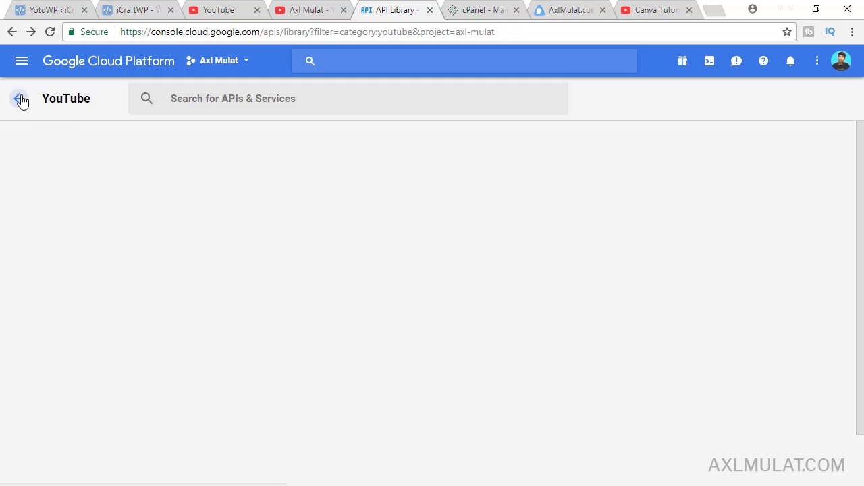
left_click(21, 100)
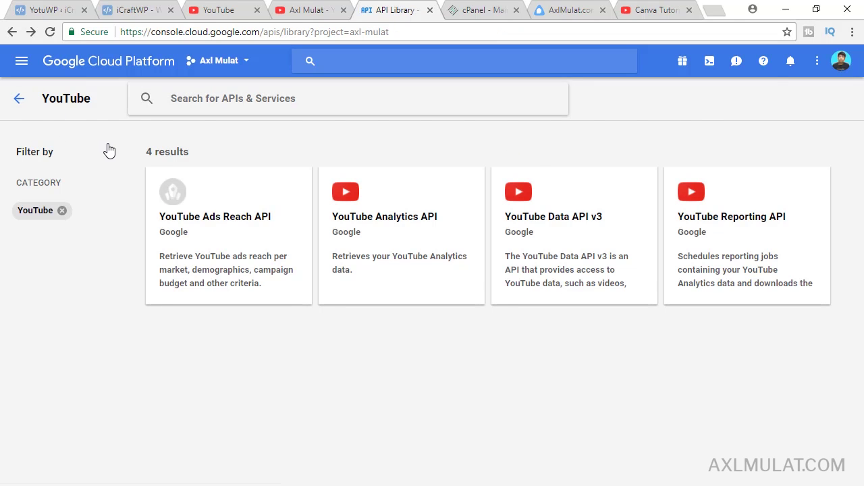
left_click(19, 99)
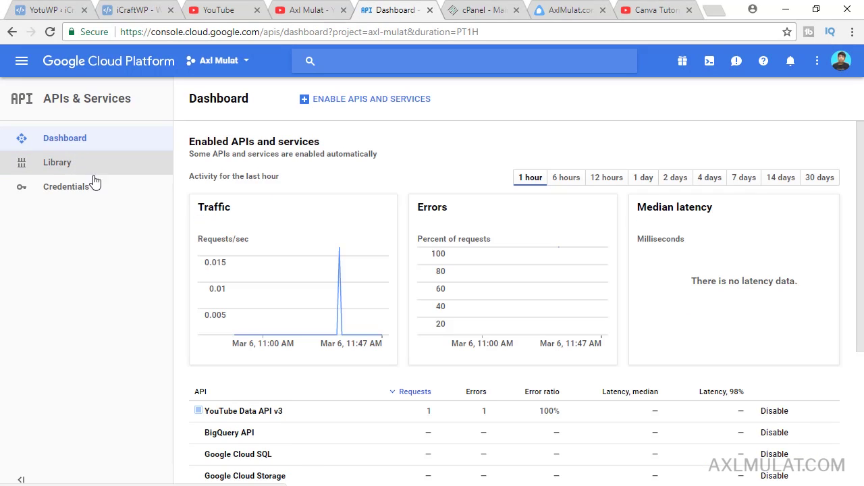
left_click(74, 192)
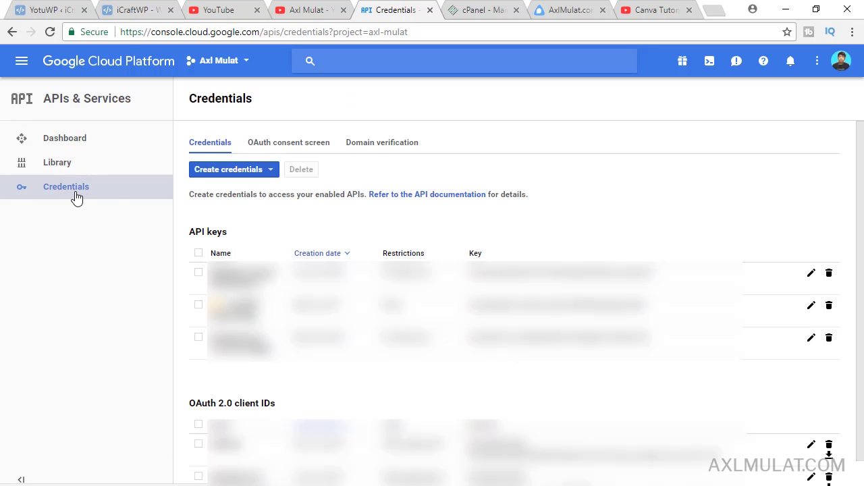
left_click(236, 174)
left_click(214, 200)
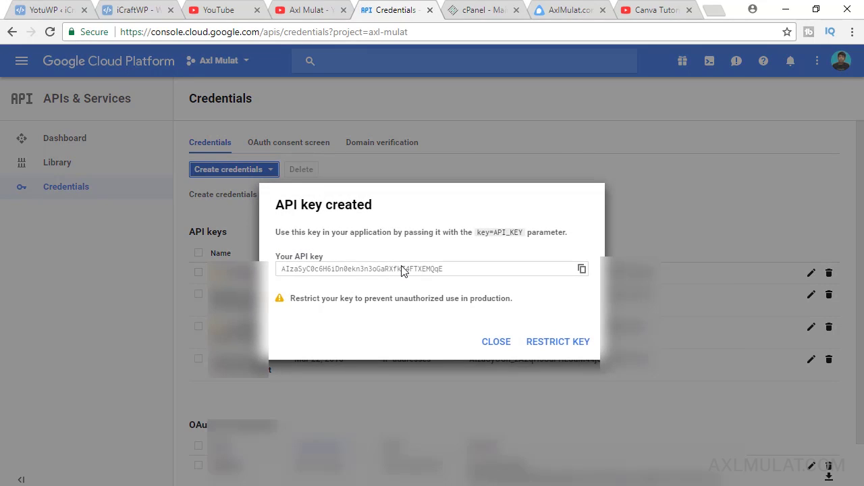
- Copy the new API key into a blank Notepad document and close the API key created message
left_click(446, 271)
key("ctrl+c")
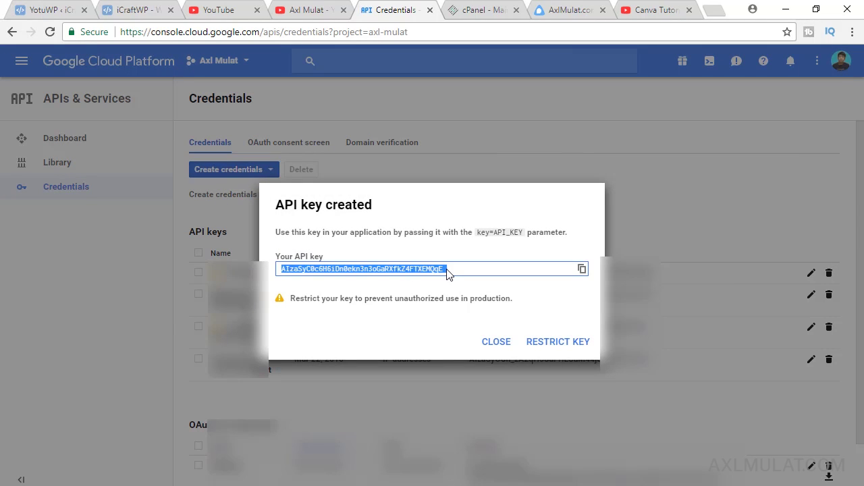
key("alt+Tab")
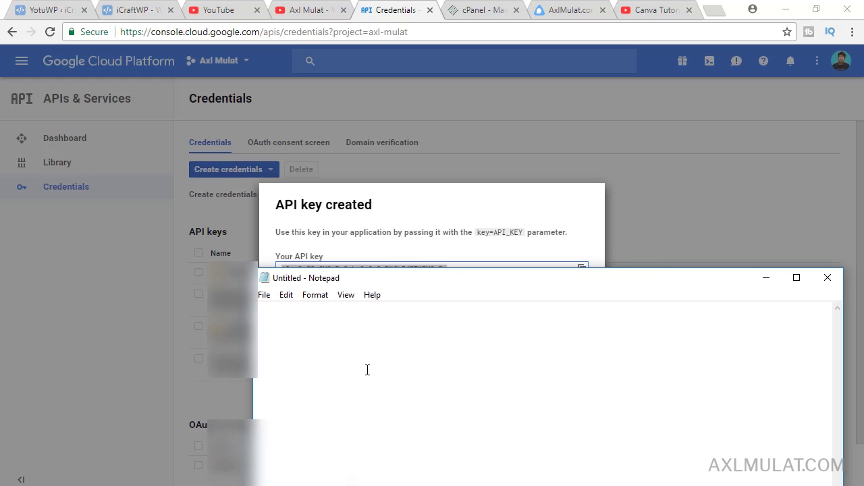
key("ctrl+v")
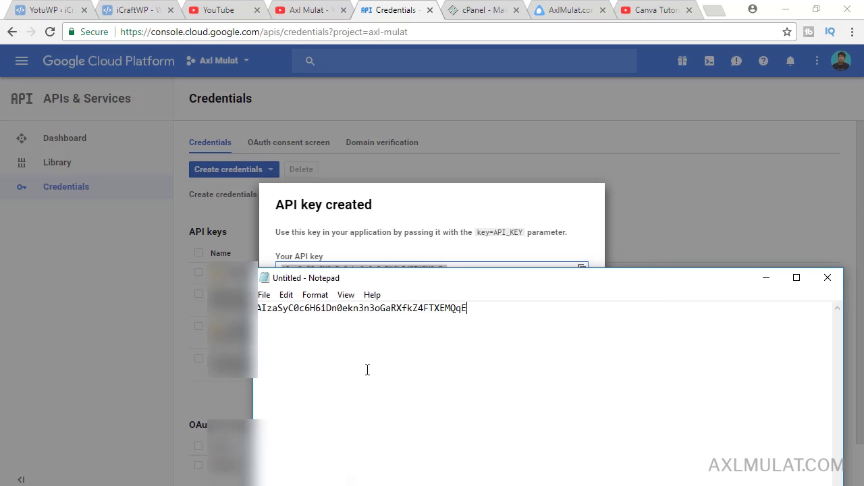
left_click(437, 204)
left_click(495, 341)
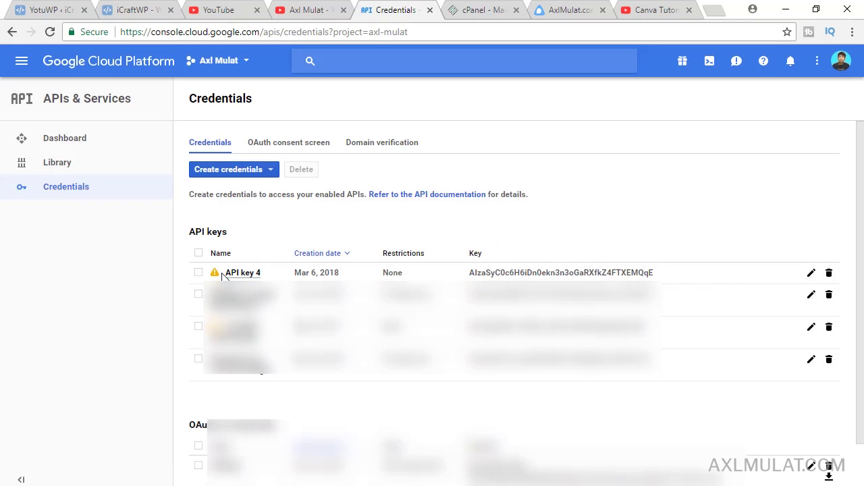
- Rename the new API key to "icraftwp - youtube gallery" and set its key restriction to IP addresses
left_click(811, 273)
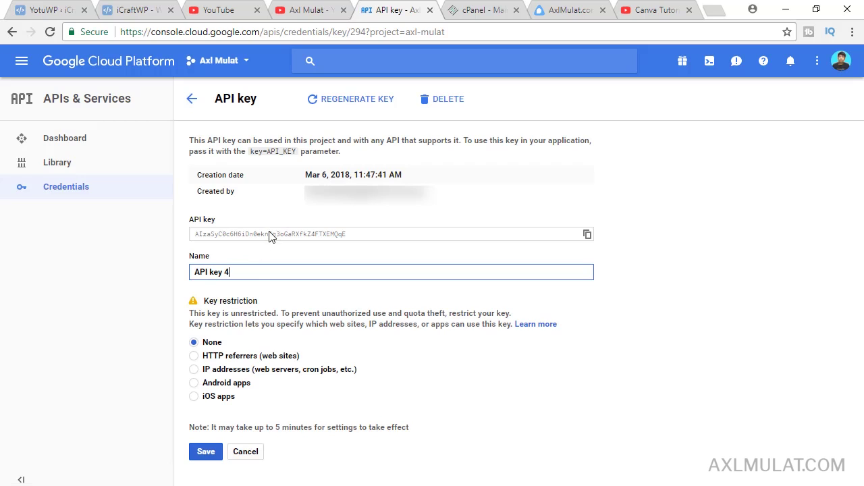
left_click_drag(239, 272, 178, 277)
key("ctrl+v")
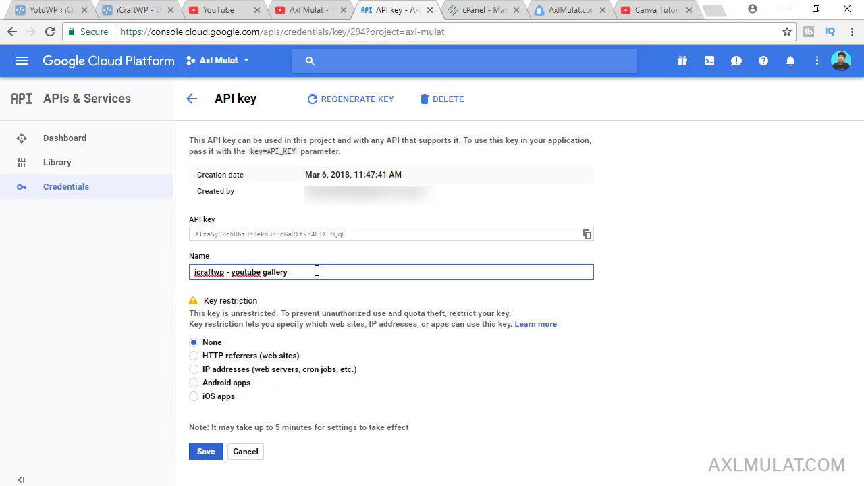
left_click(309, 272)
left_click(196, 371)
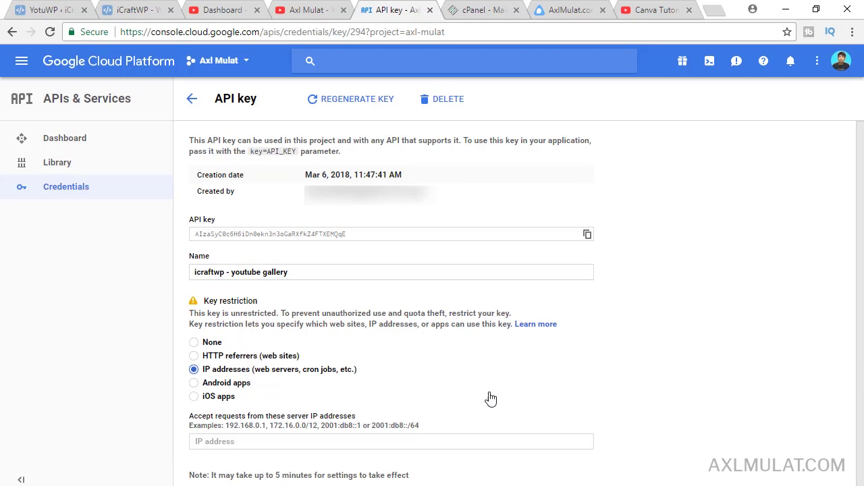
left_click(237, 443)
- Switch to the hosting cPanel, open Server Information in a new tab and copy the dedicated IP address
left_click(480, 13)
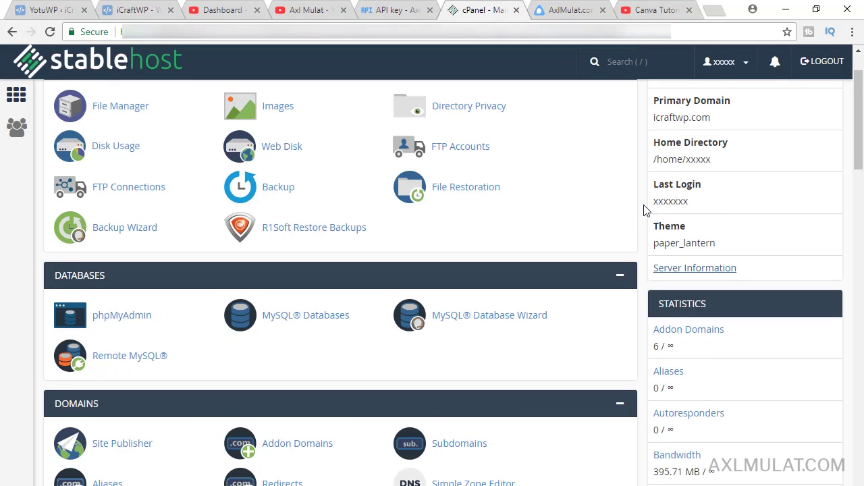
right_click(667, 271)
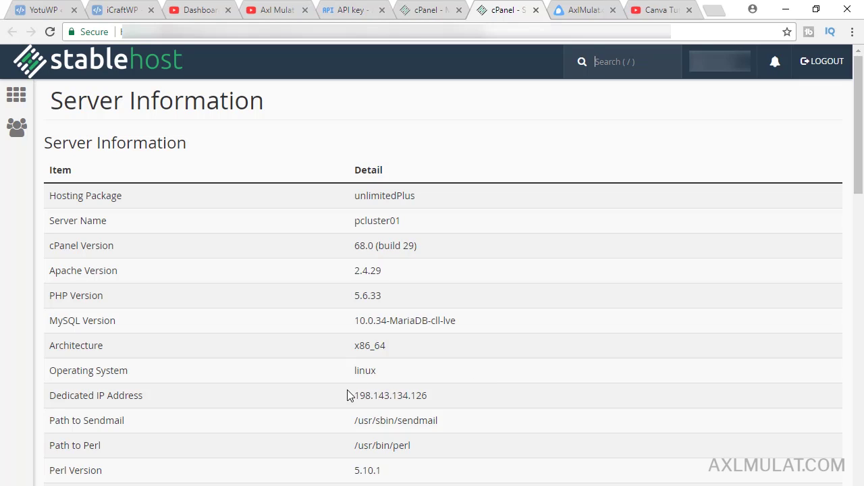
left_click_drag(353, 398, 430, 406)
key("ctrl+c")
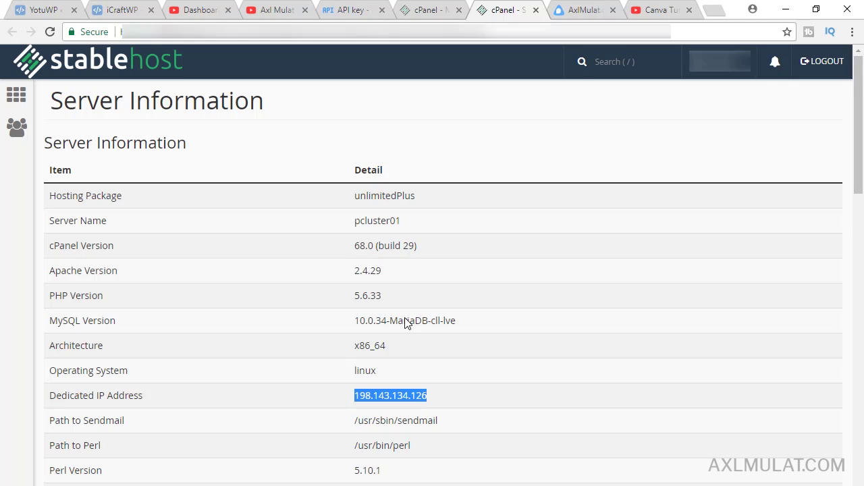
- Return to the API key's restrictions in Google Cloud Platform and add 198.143.134.126 as an accepted server IP address
left_click(358, 12)
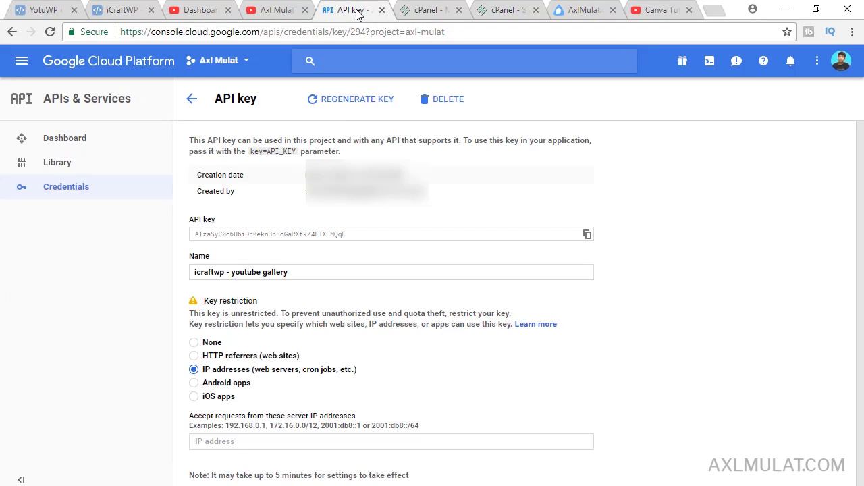
left_click(240, 441)
key("ctrl+v")
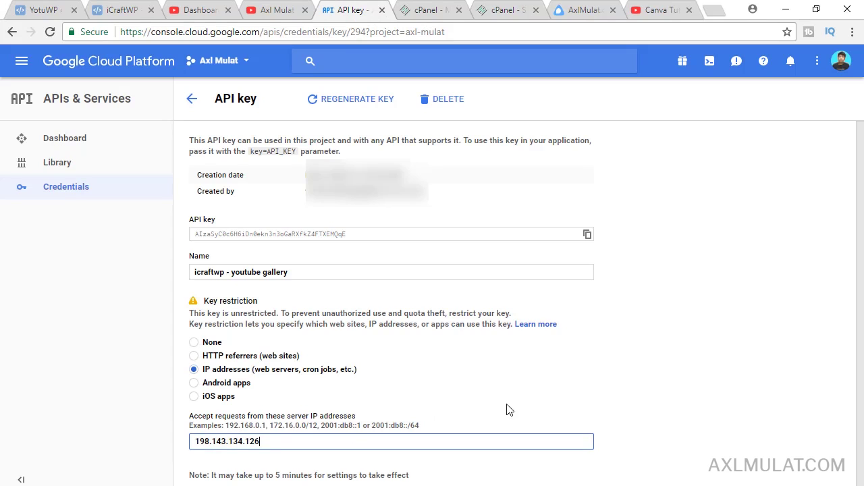
scroll(588, 379, "down", 1)
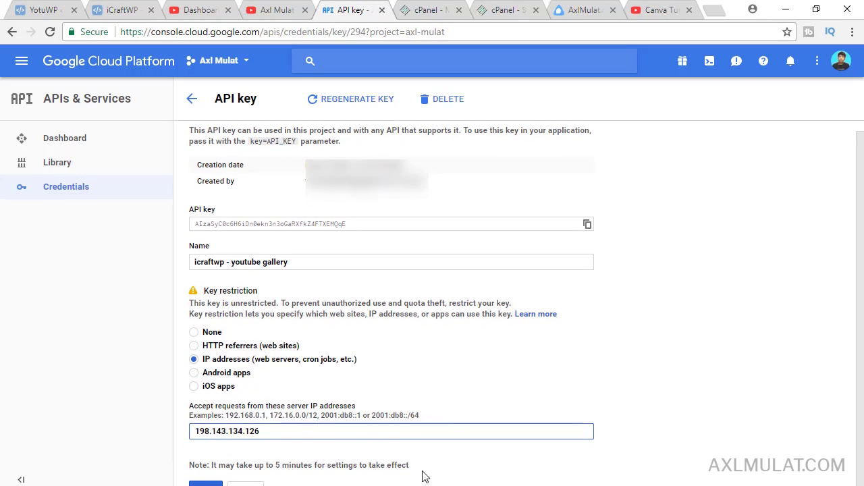
key("Return")
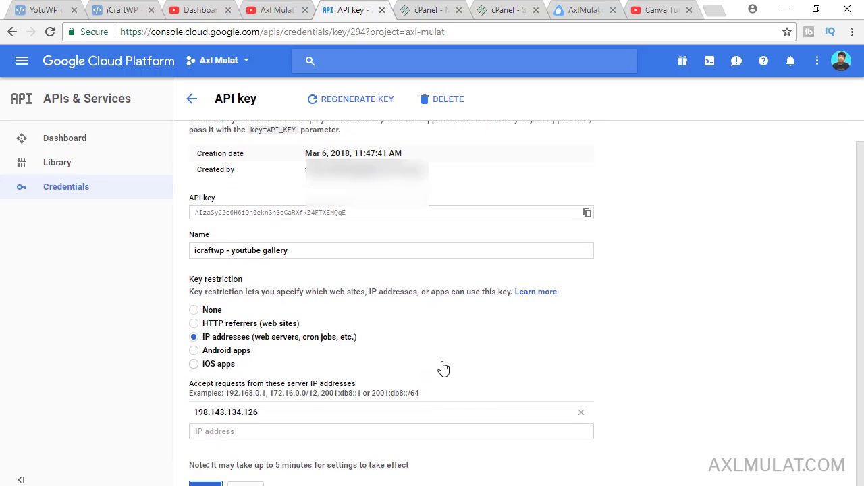
- Copy the API key from Notepad into the YouTube API Key field of the YotuWP settings and save the changes
left_click(44, 10)
key("alt+Tab")
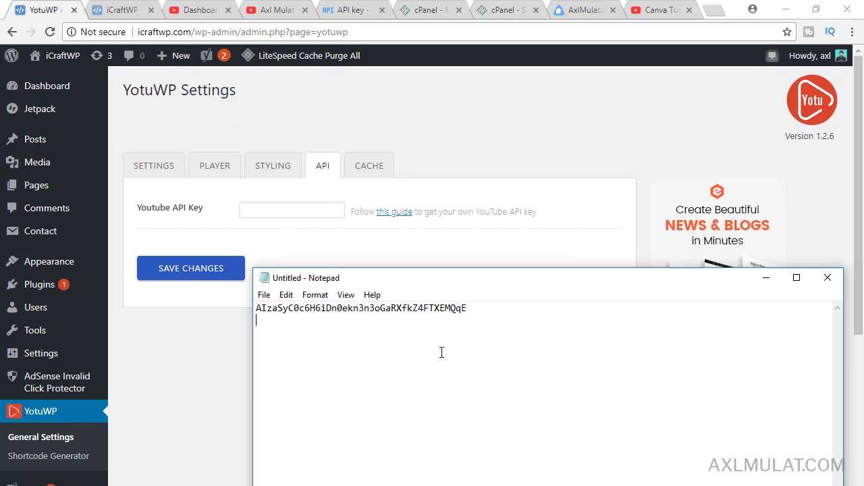
left_click_drag(506, 317, 234, 307)
key("ctrl+c")
left_click(297, 210)
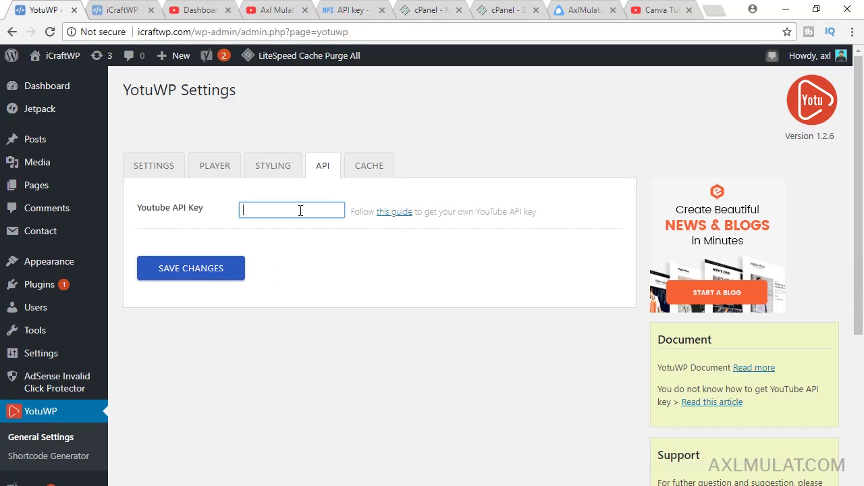
key("ctrl+v")
left_click(195, 268)
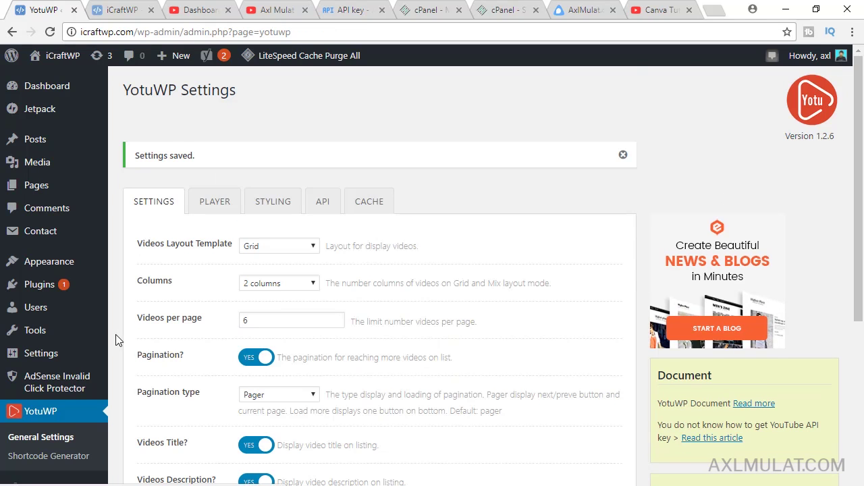
- Open the YotuWP Shortcode Generator and choose Channel as the type of videos to insert
scroll(118, 336, "down", 2)
left_click(45, 394)
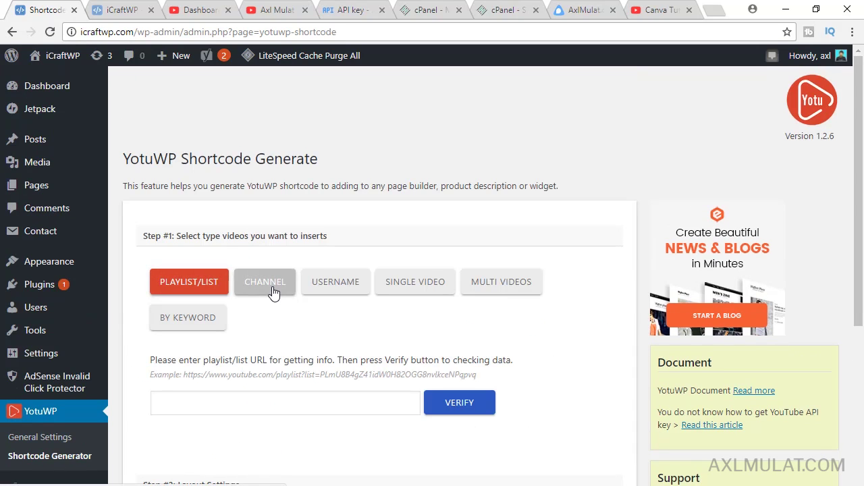
left_click(273, 286)
scroll(378, 324, "down", 1)
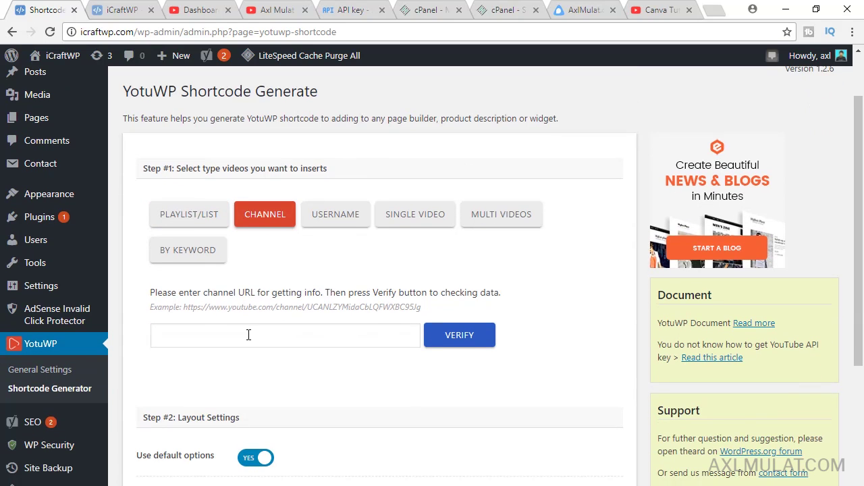
- Copy the example channel URL from the shortcode generator into Notepad, below the API key
left_click_drag(249, 307, 424, 311)
key("ctrl+c")
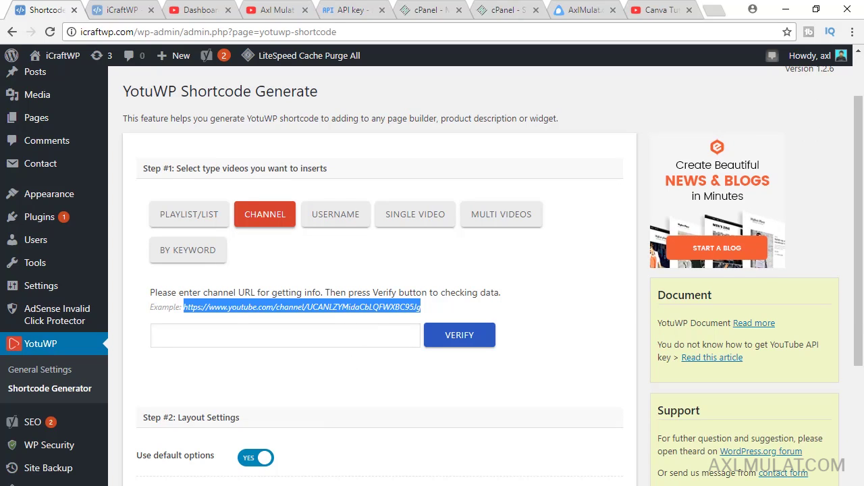
key("alt+Tab")
left_click(500, 313)
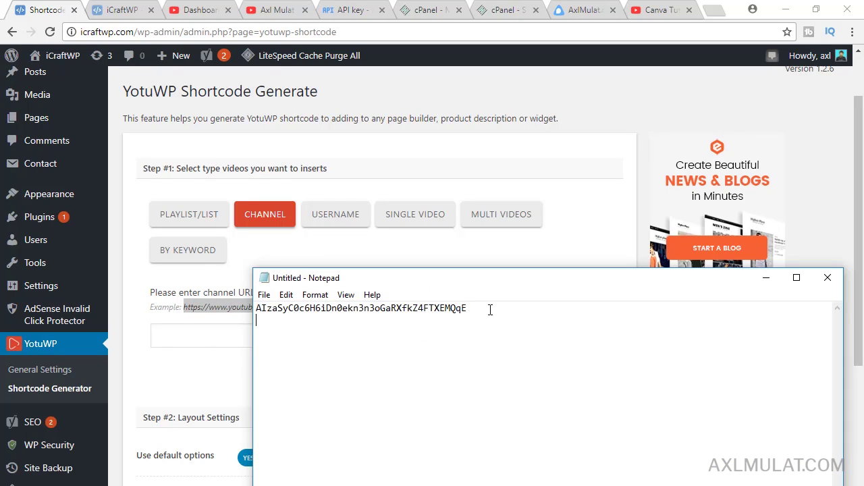
key("Return")
key("ctrl+v")
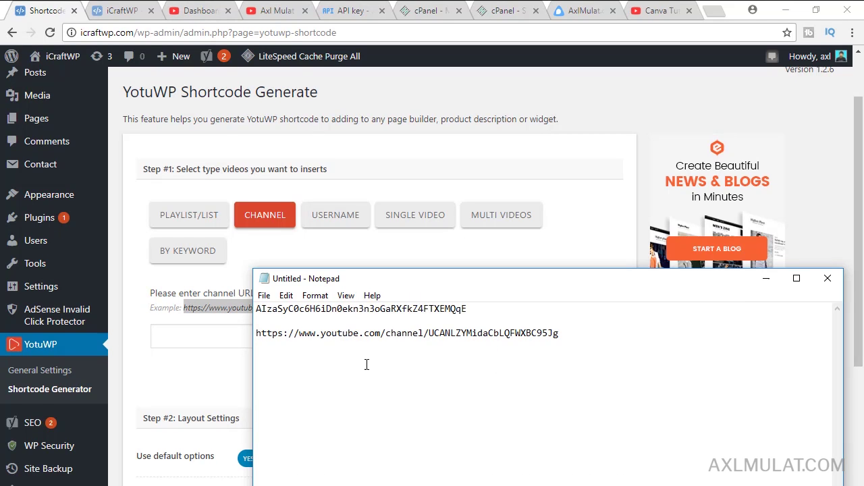
- Switch to YouTube, open the account's advanced settings and copy the YouTube channel ID
left_click(196, 12)
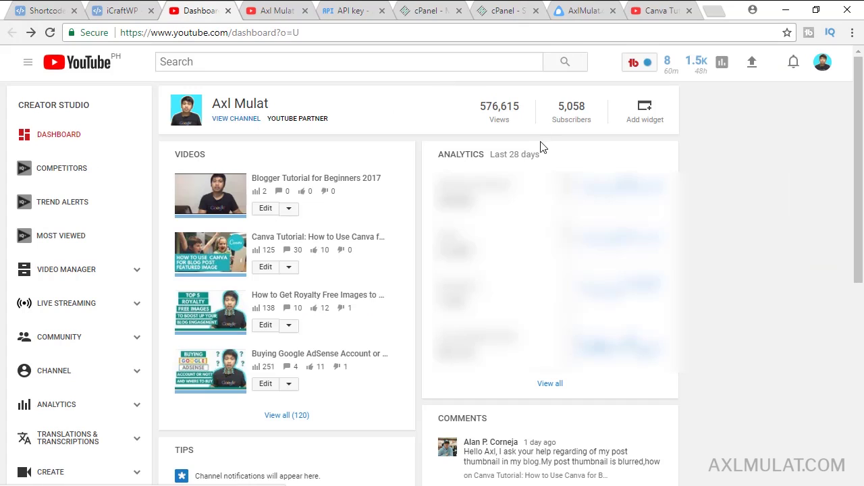
left_click(822, 62)
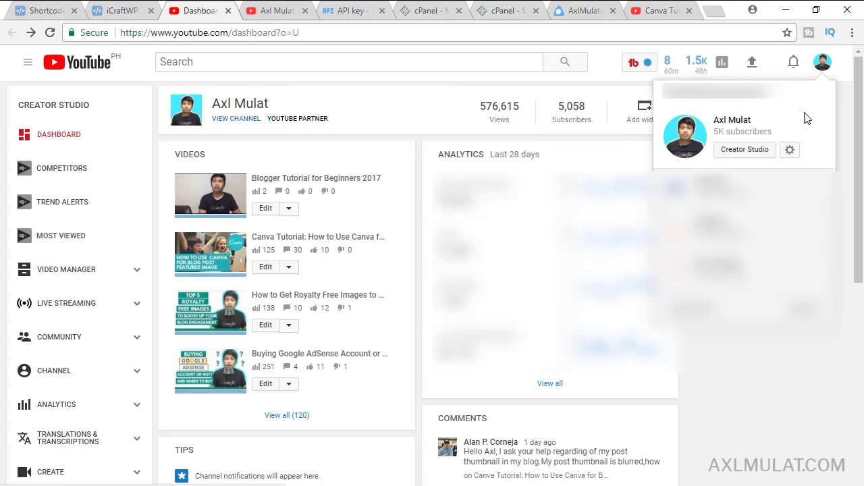
left_click(790, 152)
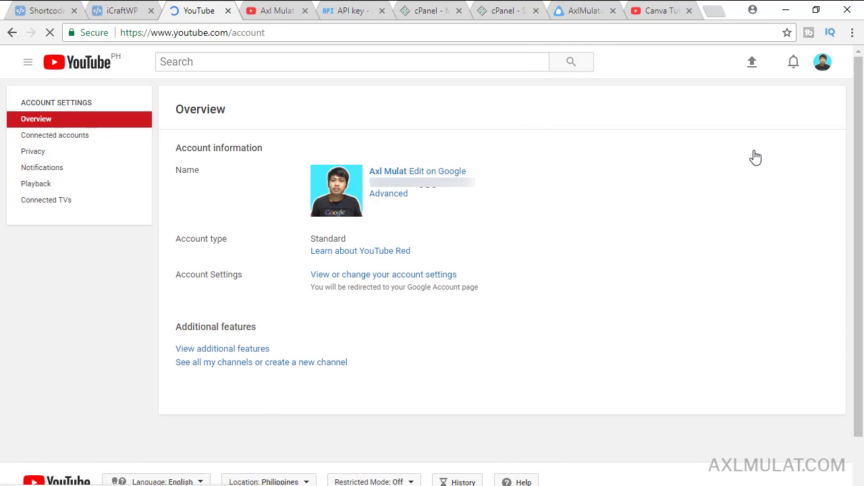
left_click(390, 201)
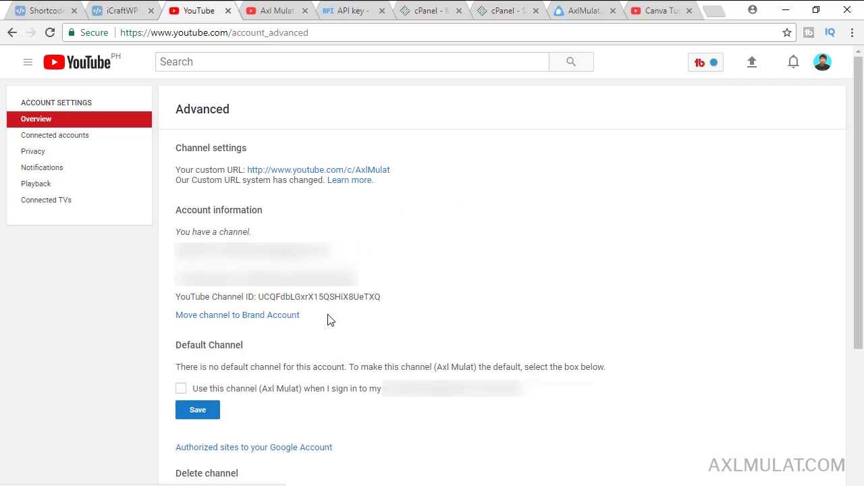
double_click(342, 295)
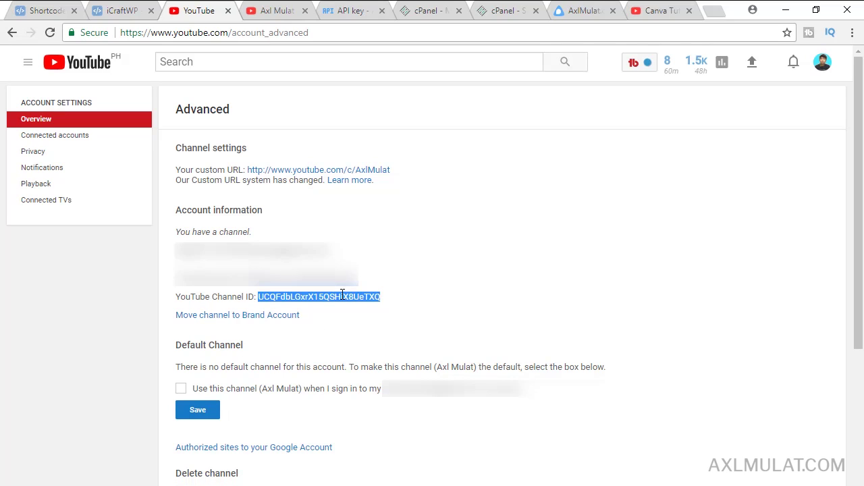
- In Notepad, replace the example ID in the channel URL with the copied channel ID and copy the full URL
key("alt+Tab")
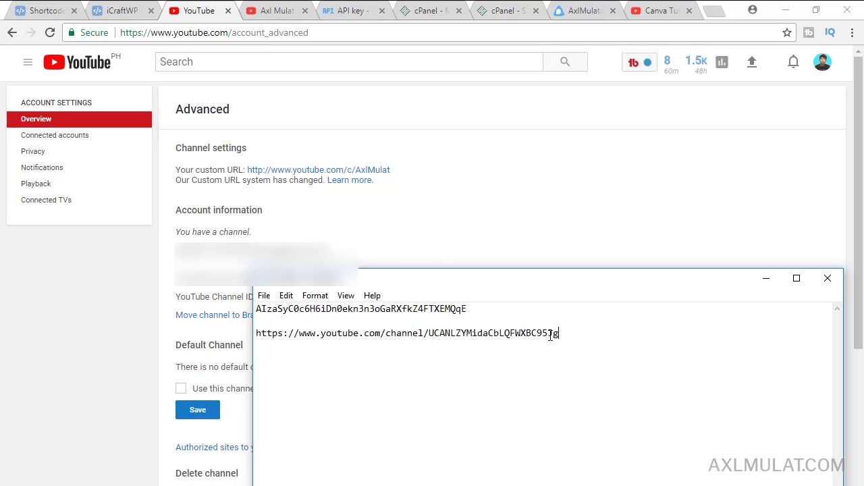
left_click_drag(551, 336, 428, 334)
key("BackSpace")
type("UCQFdbLGxrX15QSHiX8UeTXQ")
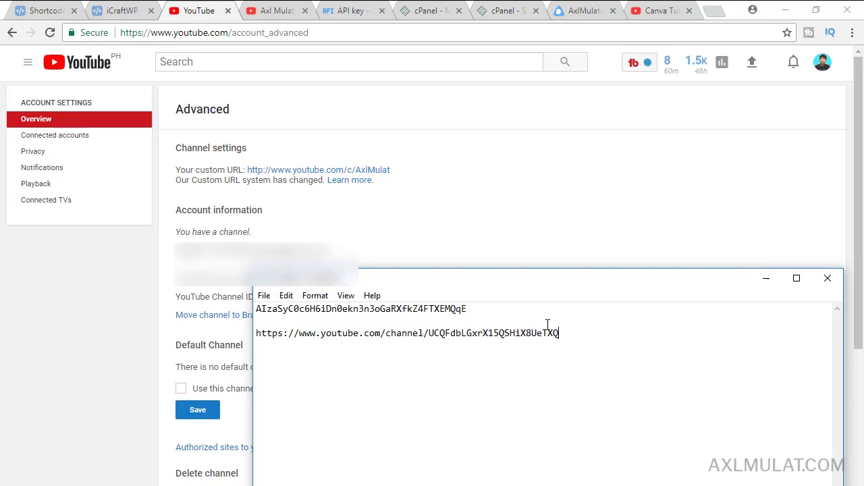
left_click_drag(575, 338, 251, 338)
key("ctrl+c")
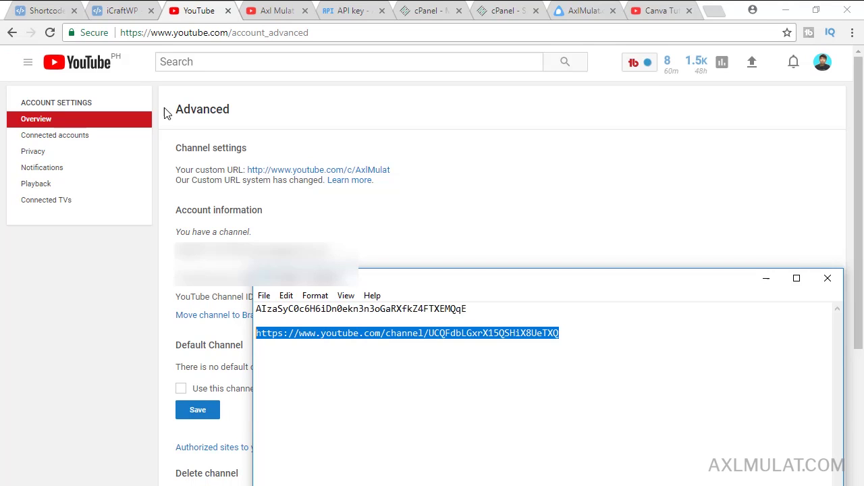
- Return to the YotuWP Shortcode Generator, enter the copied channel URL and verify it
left_click(49, 9)
left_click(208, 336)
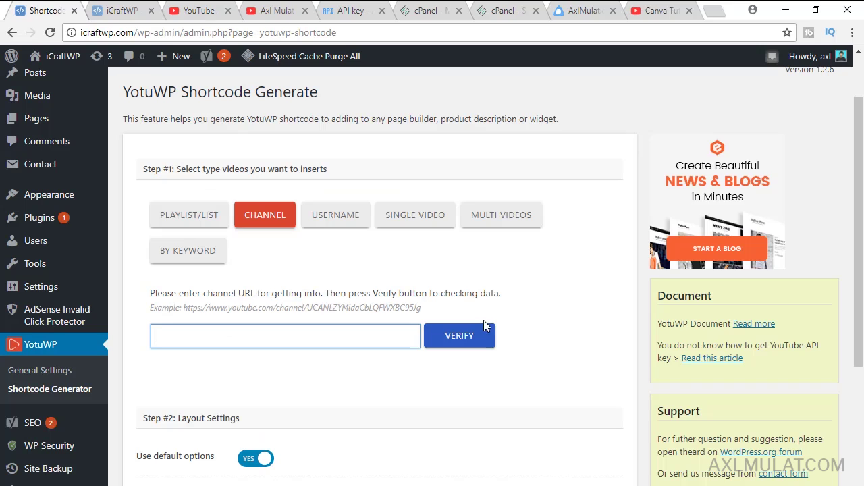
key("ctrl+v")
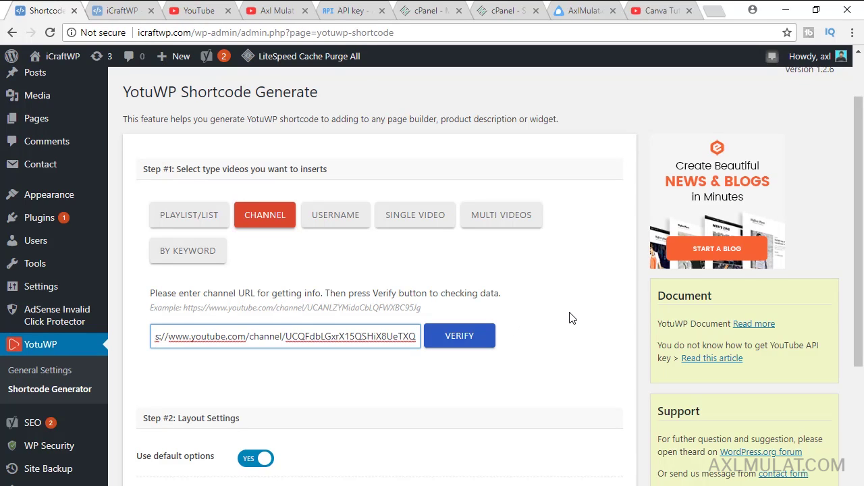
left_click(466, 341)
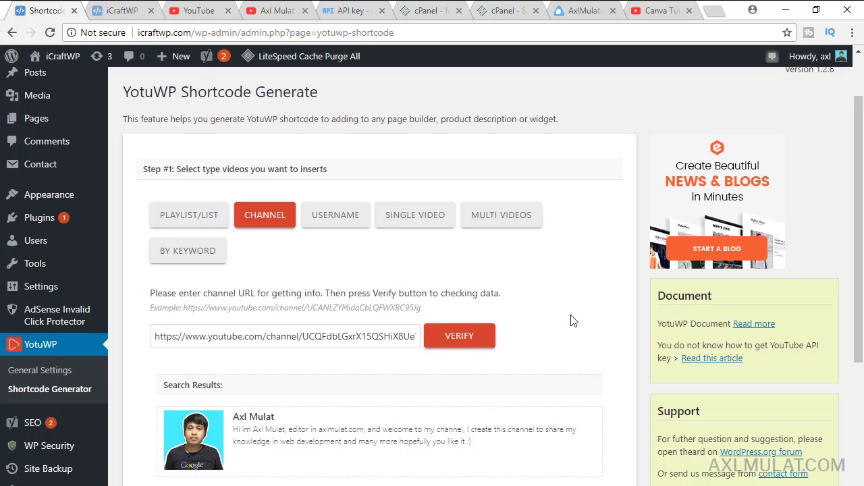
- Keep the default layout options and copy the generated channel gallery shortcode
scroll(570, 321, "down", 2)
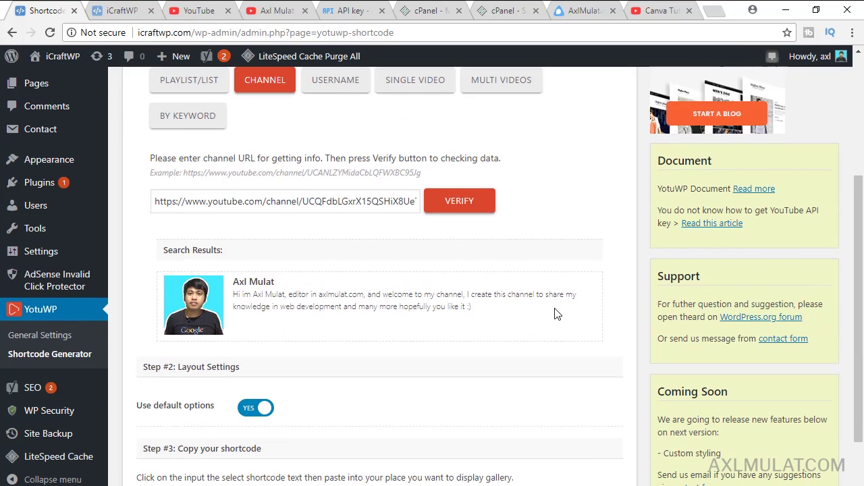
scroll(520, 290, "down", 1)
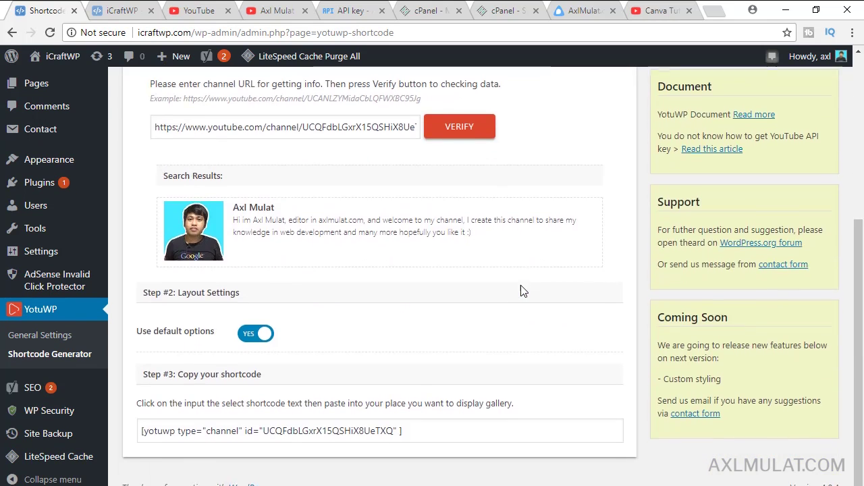
left_click_drag(402, 432, 132, 436)
key("ctrl+c")
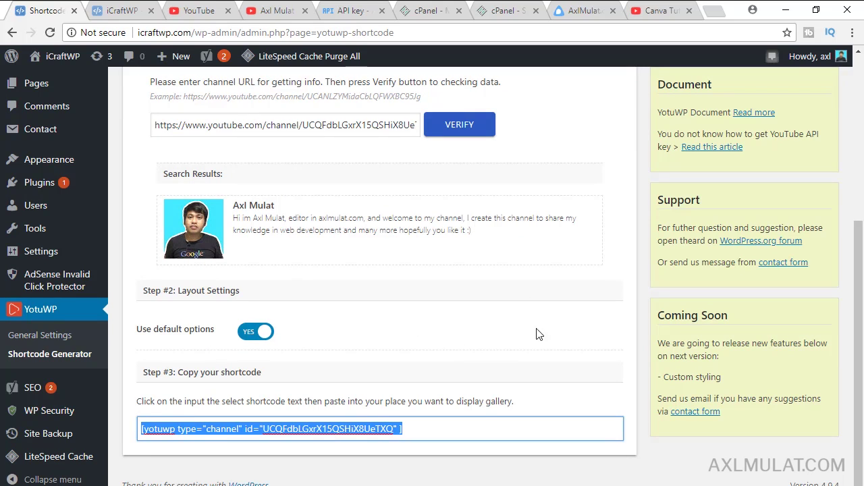
- Open the WordPress Widgets page in a new tab and add a Text widget to the Main Sidebar below AC: Social Buttons
scroll(589, 346, "up", 3)
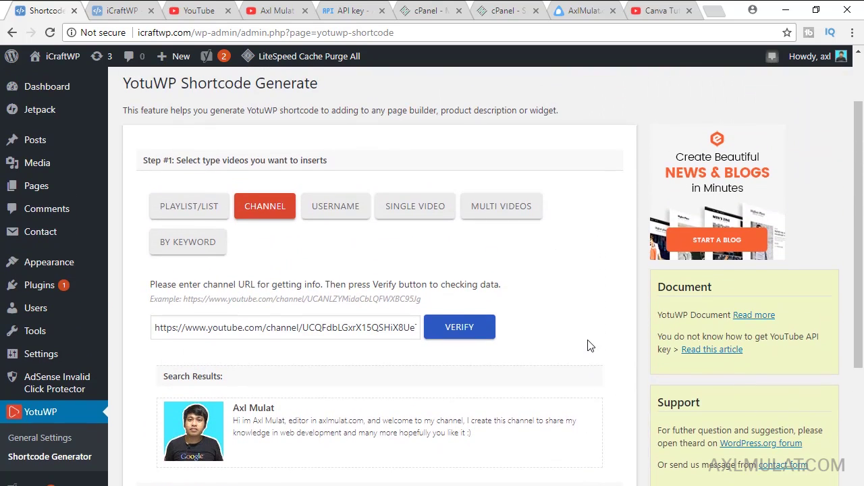
mouse_move(73, 270)
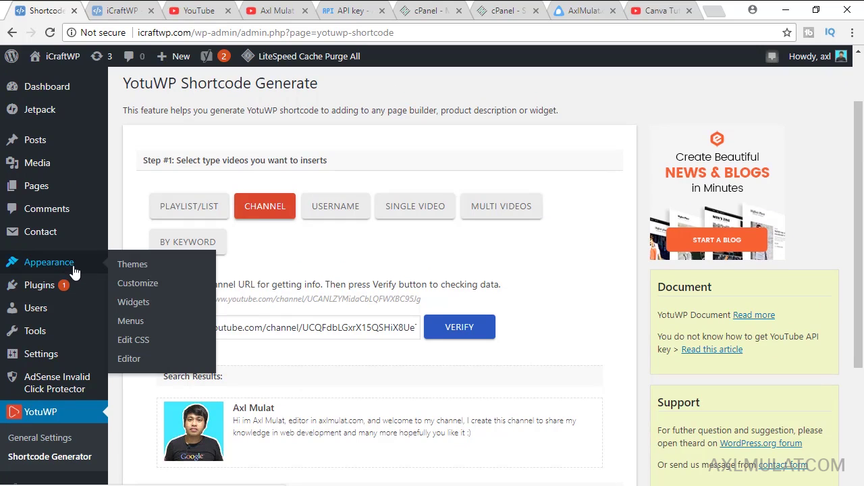
right_click(135, 308)
left_click(163, 310)
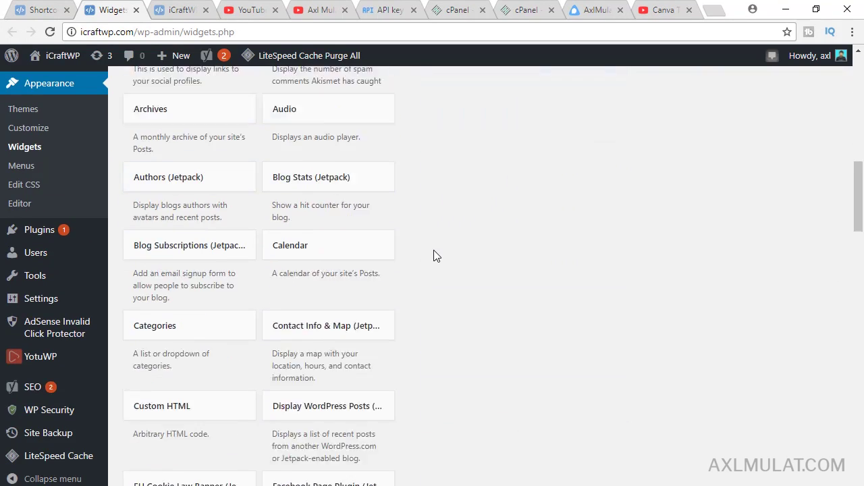
scroll(436, 255, "down", 8)
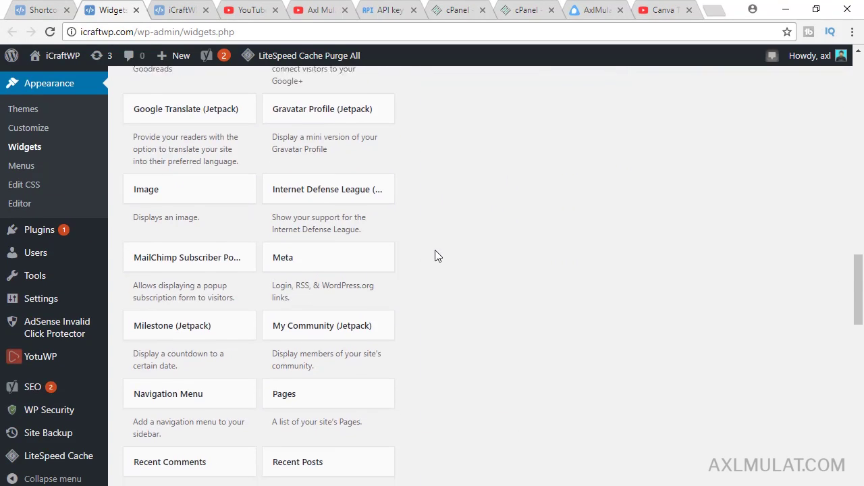
left_click_drag(329, 408, 503, 228)
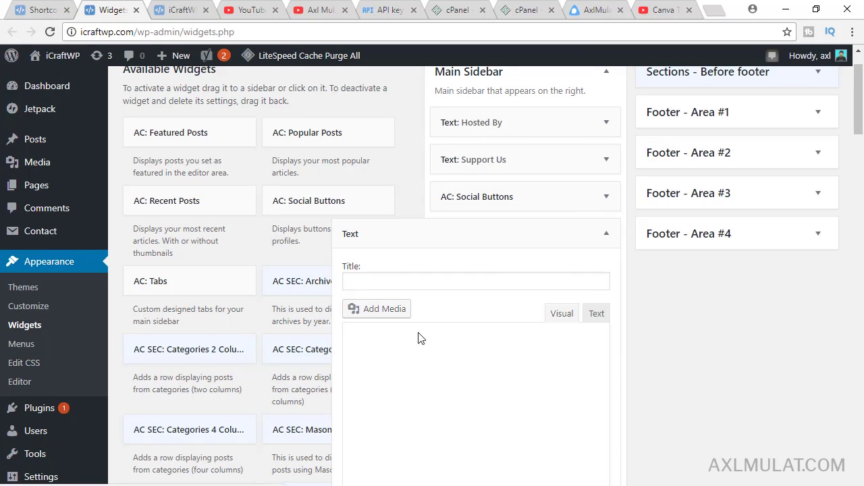
- Paste the gallery shortcode into the new Text widget, title it "Latest Video Tutorials" and save it
left_click(541, 352)
key("ctrl+v")
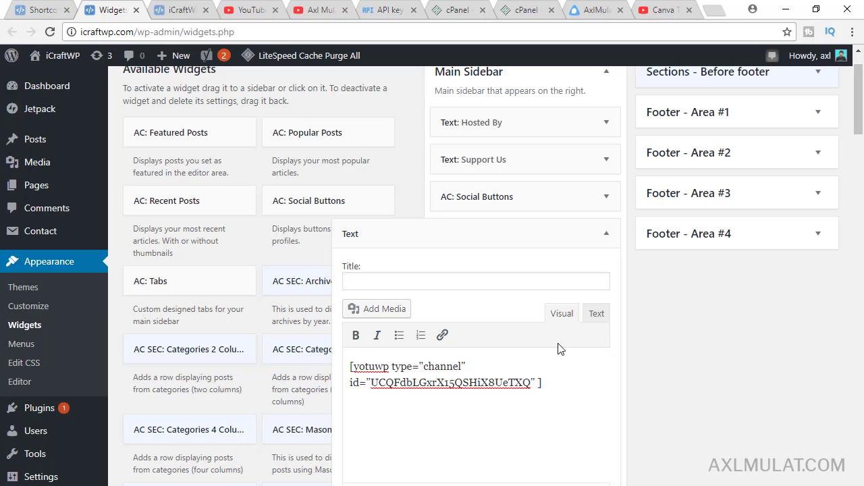
left_click(458, 282)
type("Late")
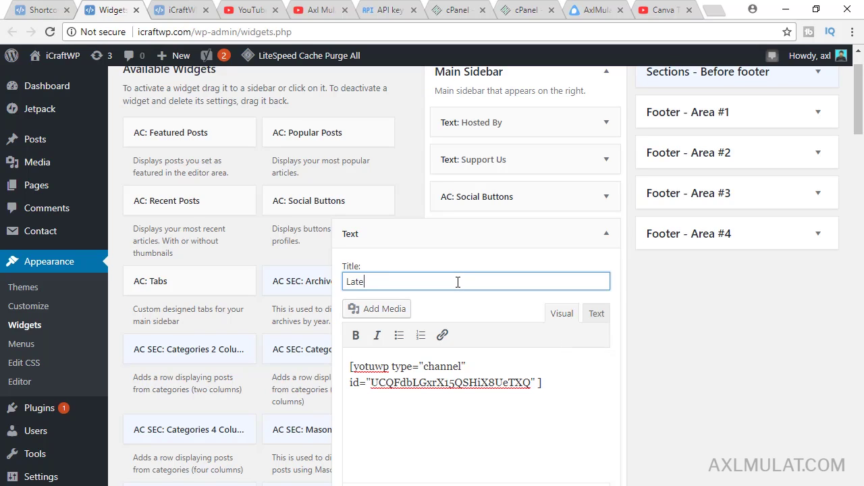
type("st Video Tutorials")
scroll(598, 456, "down", 1)
left_click(595, 452)
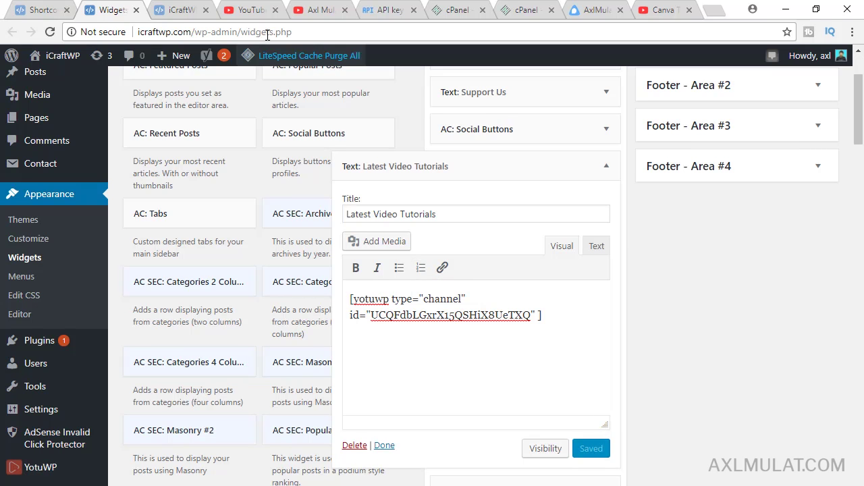
- Reload the iCraftWP home page and examine the Latest Video Tutorials gallery in the sidebar
left_click(192, 11)
left_click(227, 32)
key("Return")
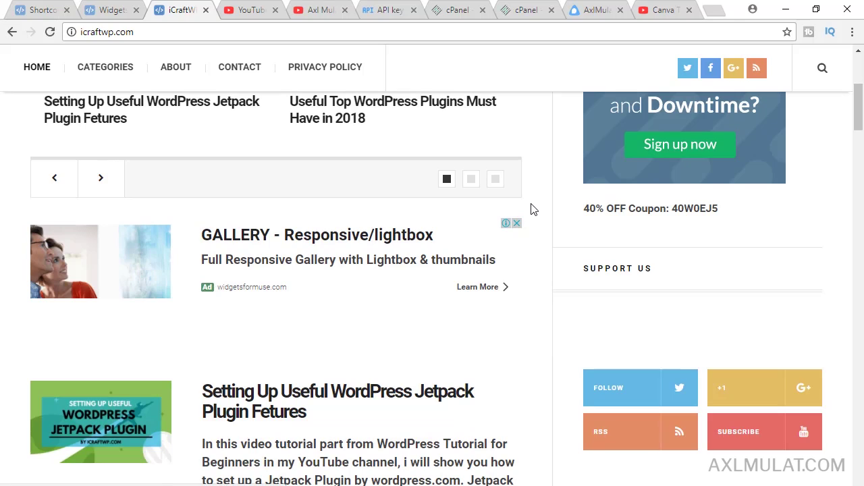
scroll(532, 210, "down", 6)
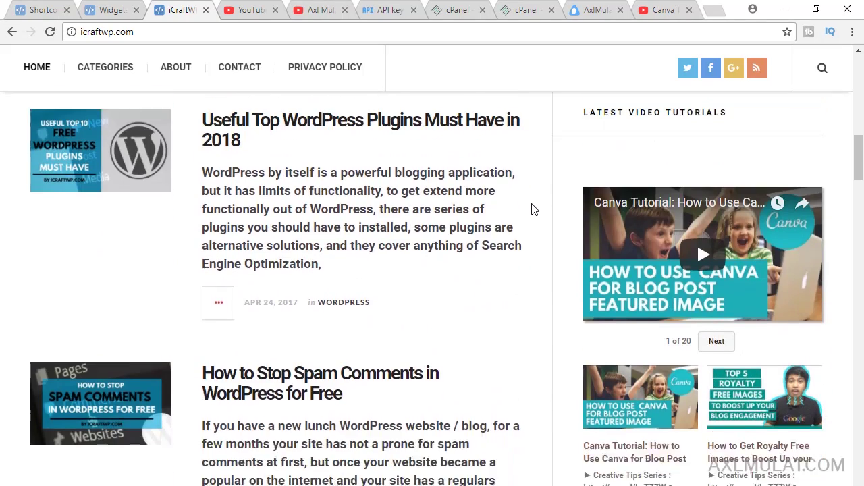
scroll(535, 209, "up", 2)
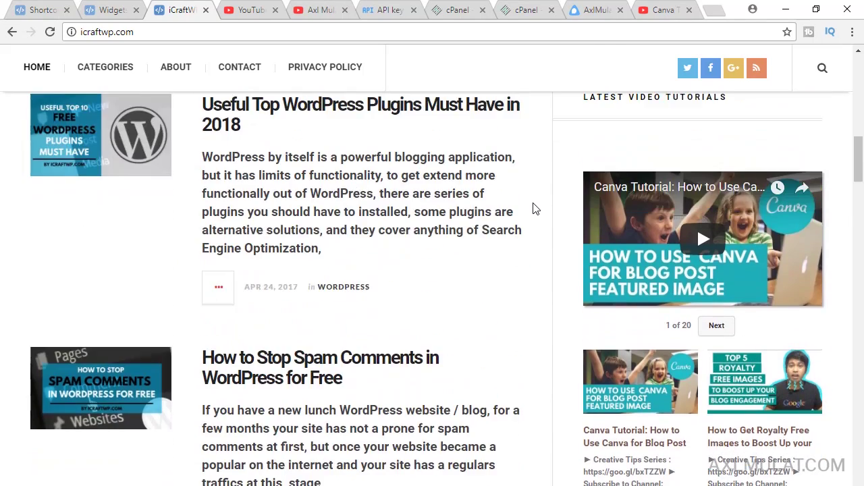
scroll(533, 207, "up", 1)
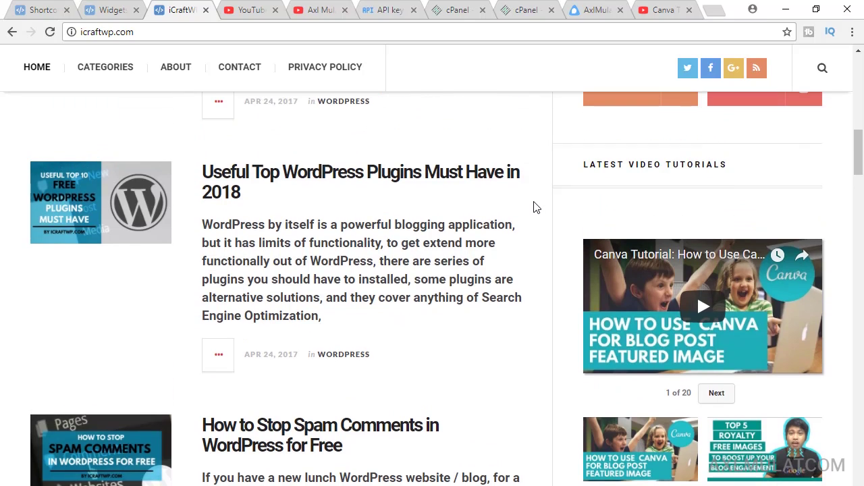
scroll(537, 207, "down", 6)
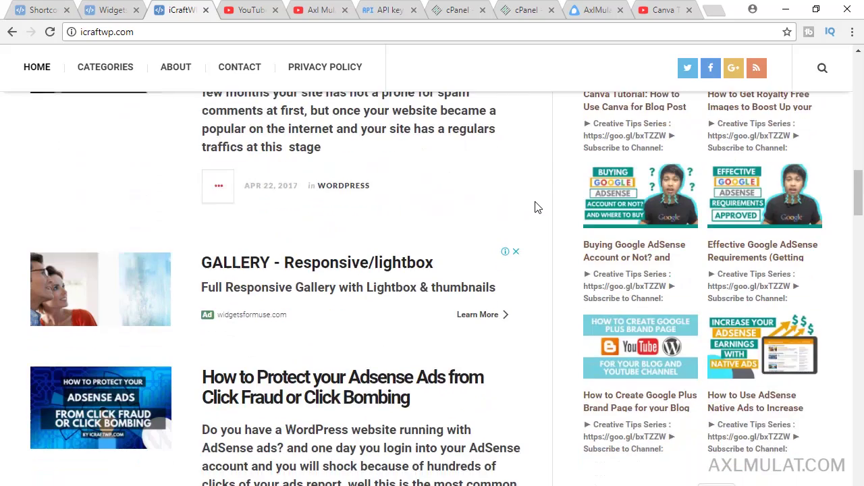
- Examine the video thumbnails, titles, descriptions and pager of the Latest Video Tutorials gallery in the home page sidebar
scroll(537, 206, "down", 2)
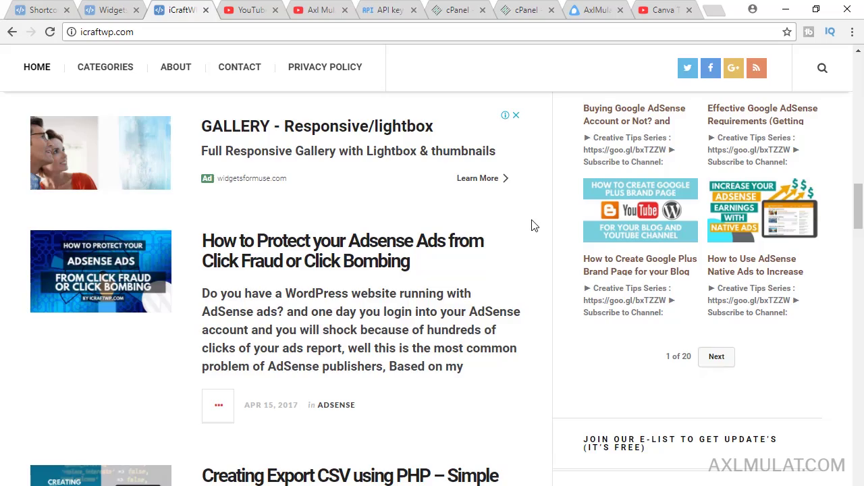
scroll(533, 225, "up", 6)
scroll(699, 279, "down", 2)
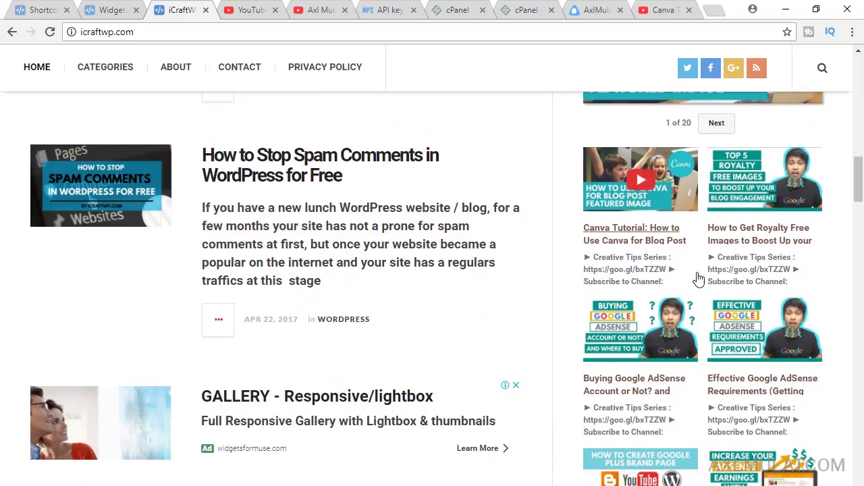
scroll(758, 401, "down", 2)
scroll(608, 304, "up", 2)
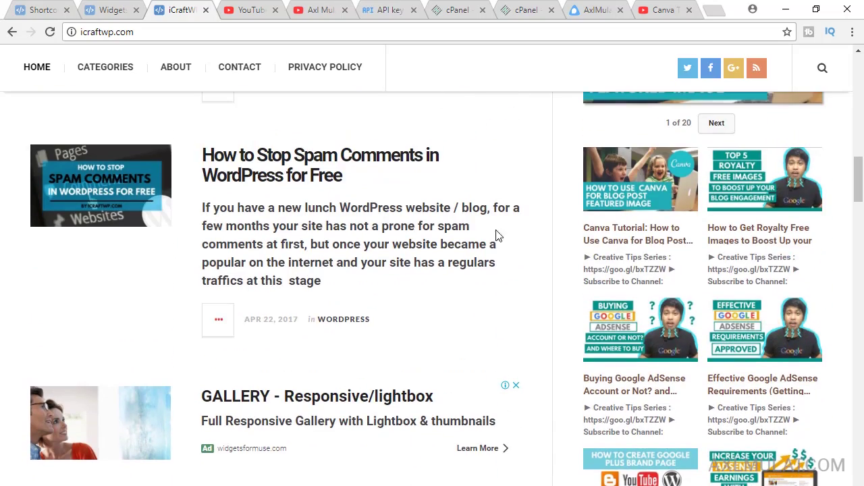
- Open the YotuWP general settings and turn off Pagination and Videos Title
left_click(38, 9)
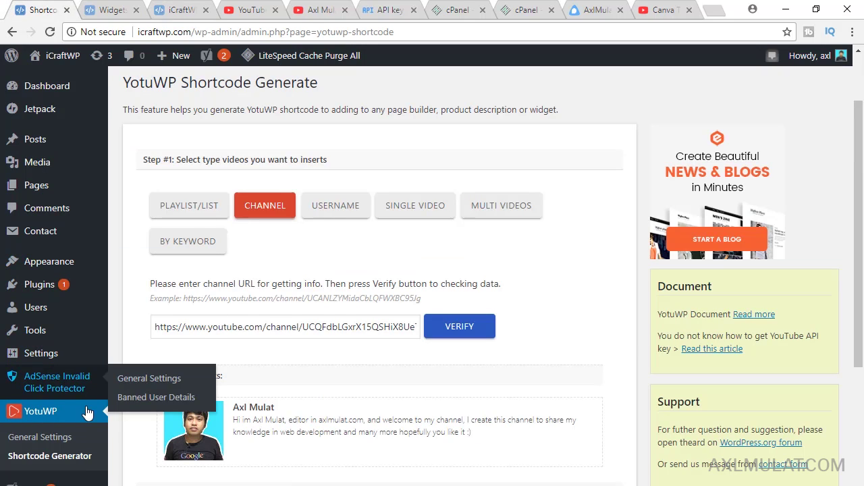
left_click(49, 437)
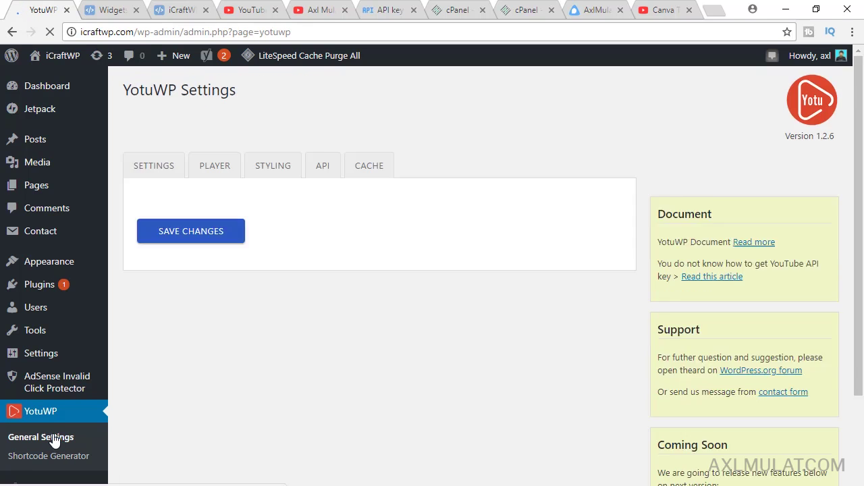
scroll(54, 439, "down", 1)
left_click(262, 261)
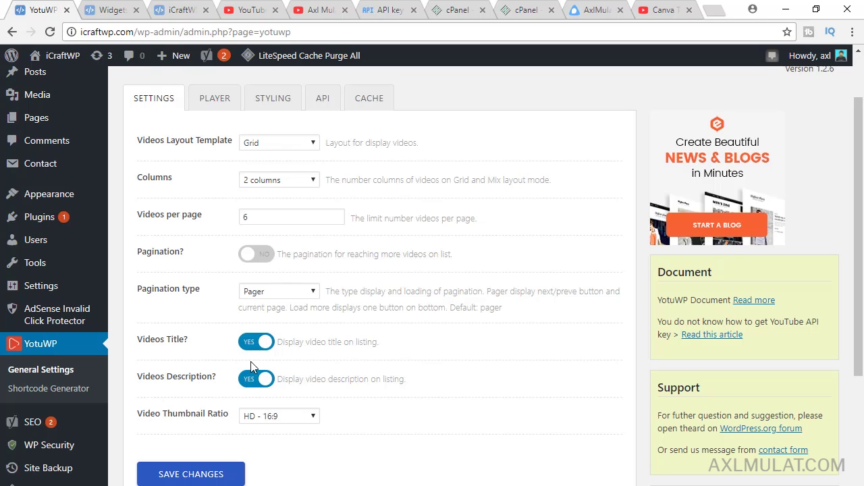
left_click(250, 345)
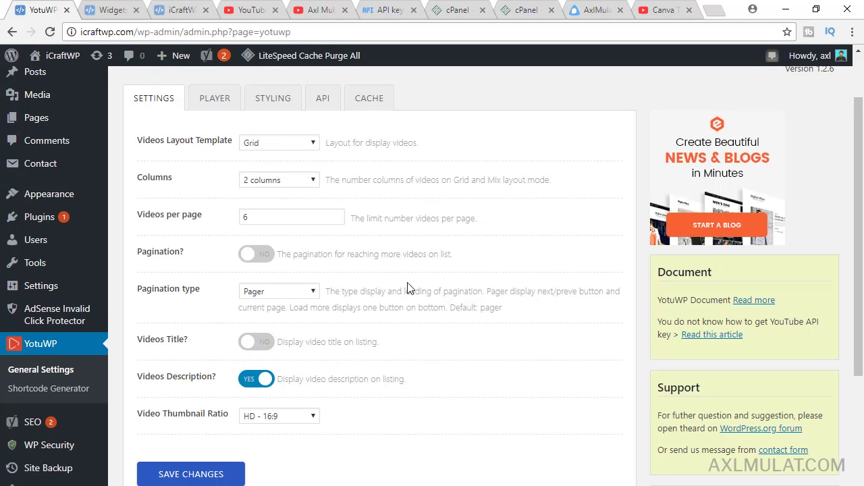
- Review the YotuWP player options without changing them and save the plugin settings
left_click(215, 98)
scroll(387, 156, "down", 2)
scroll(386, 156, "down", 3)
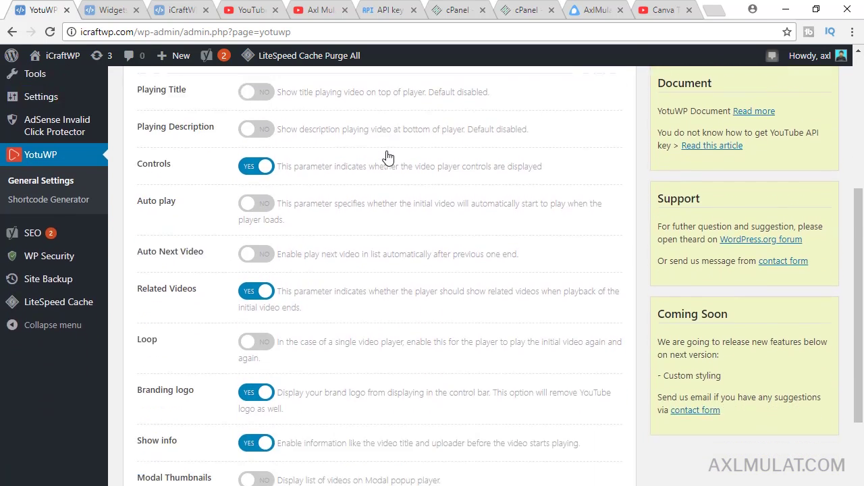
scroll(387, 156, "up", 4)
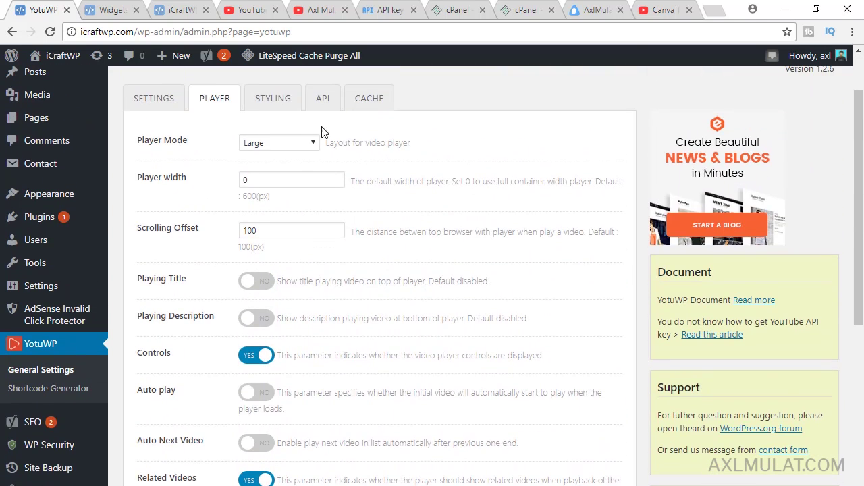
left_click(169, 100)
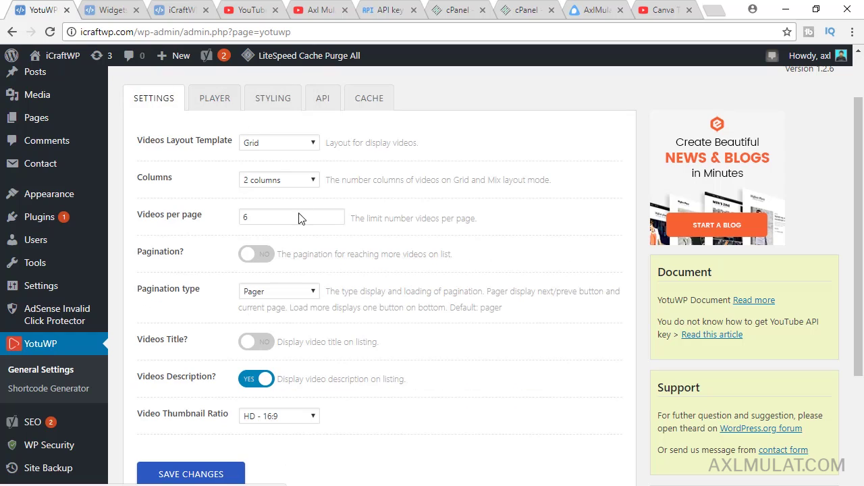
scroll(322, 324, "down", 1)
left_click(193, 407)
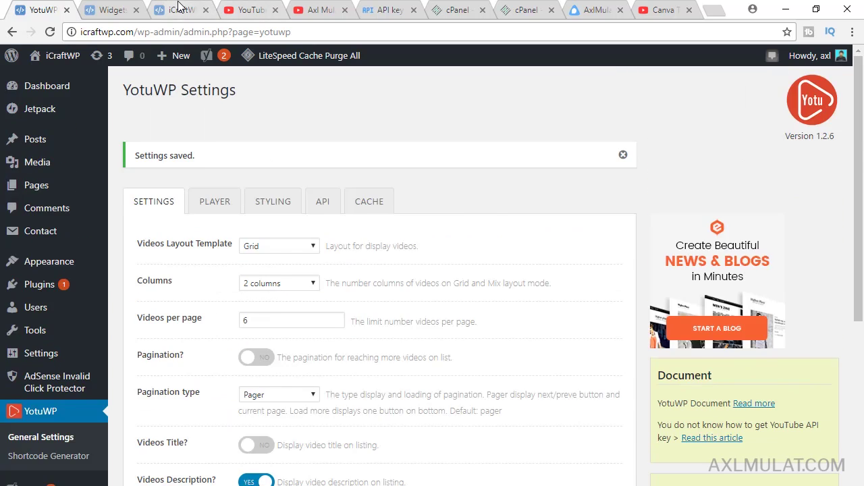
- Reload the iCraftWP home page and check the sidebar gallery with pagination and video titles turned off
left_click(179, 10)
left_click(205, 30)
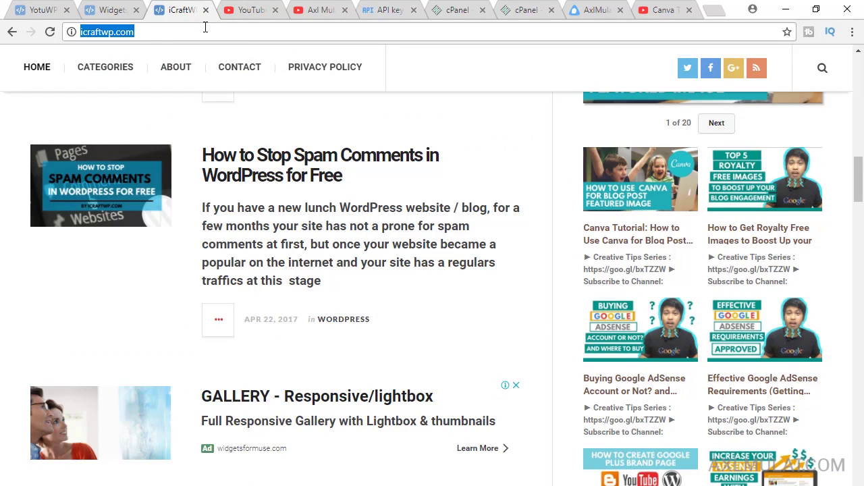
key("Return")
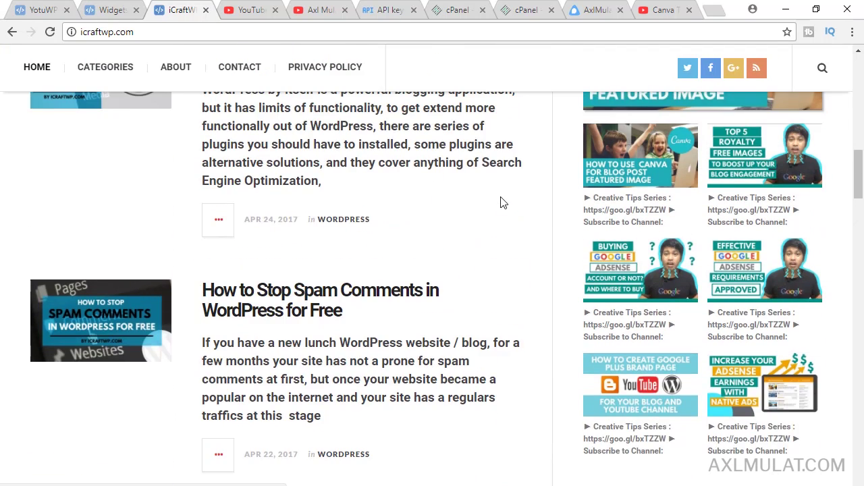
scroll(502, 199, "down", 2)
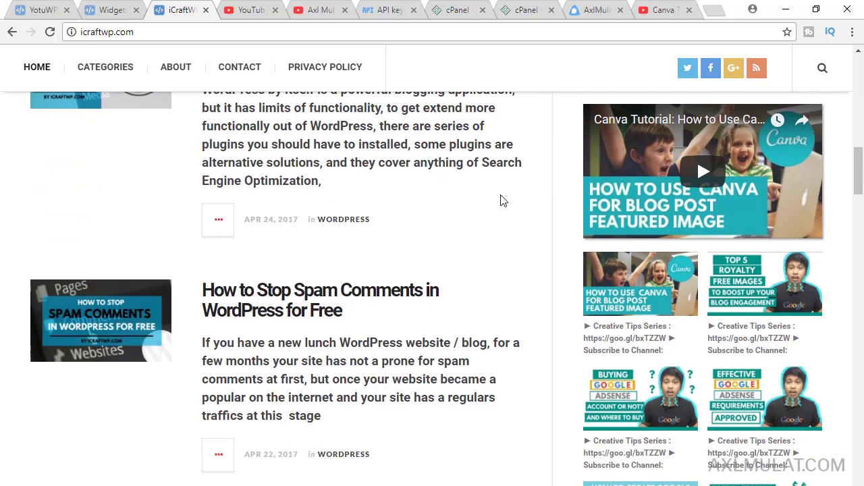
scroll(501, 198, "up", 1)
- In the YotuWP settings, turn Videos Title on and Videos Description off, and save the changes
key("ctrl+1")
scroll(385, 234, "down", 2)
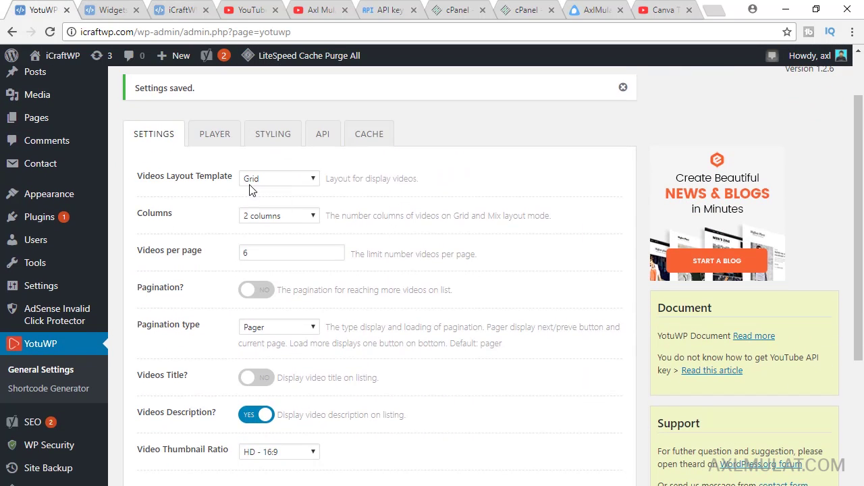
scroll(358, 211, "up", 1)
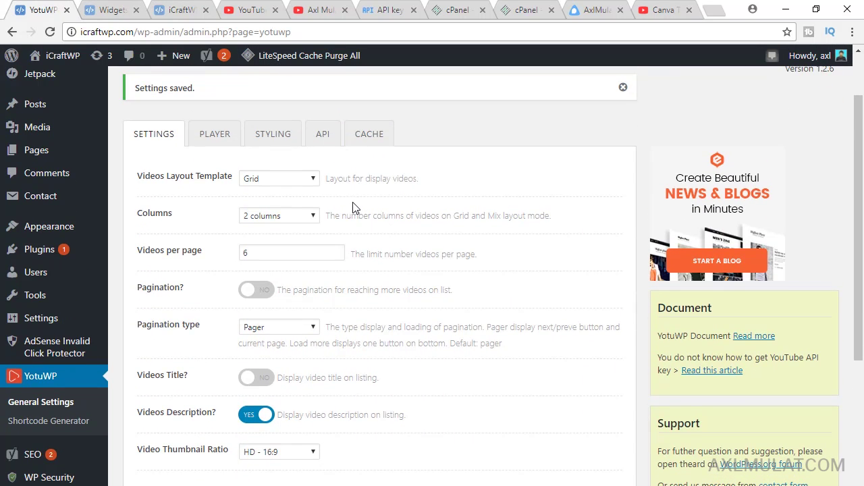
left_click(265, 378)
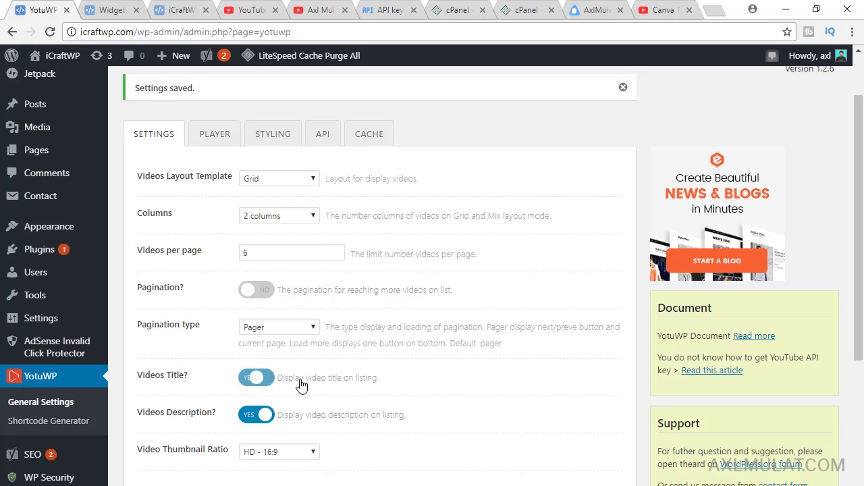
left_click(260, 415)
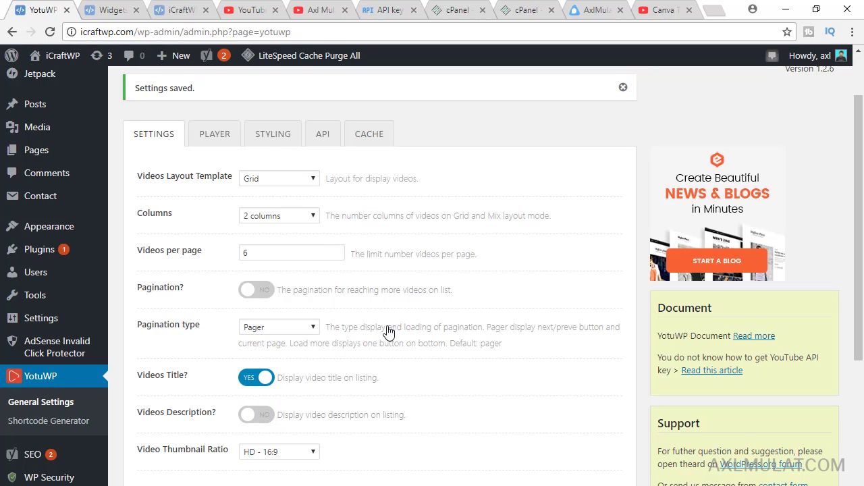
scroll(388, 331, "down", 1)
left_click(190, 443)
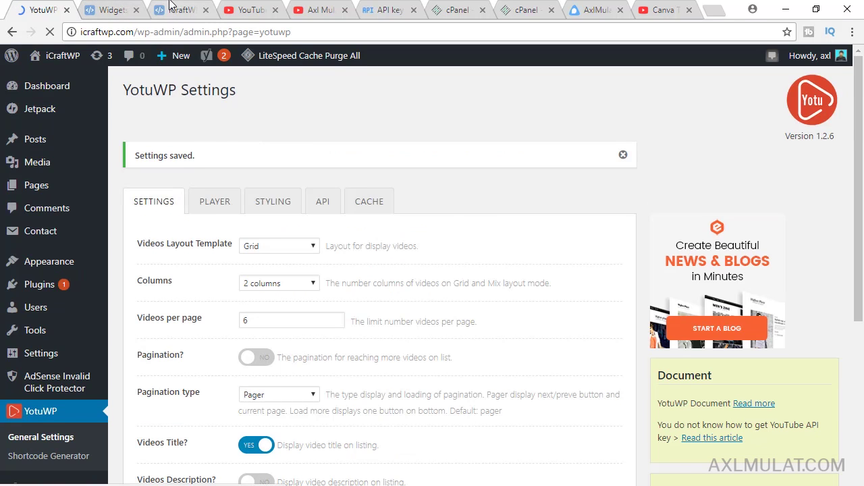
- Reload the iCraftWP home page and examine how the sidebar gallery displays titles without descriptions
left_click(174, 10)
left_click(176, 27)
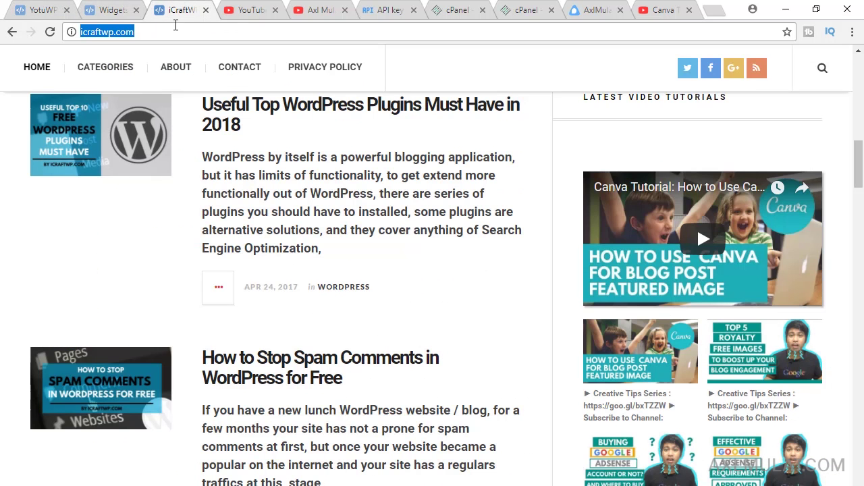
key("Return")
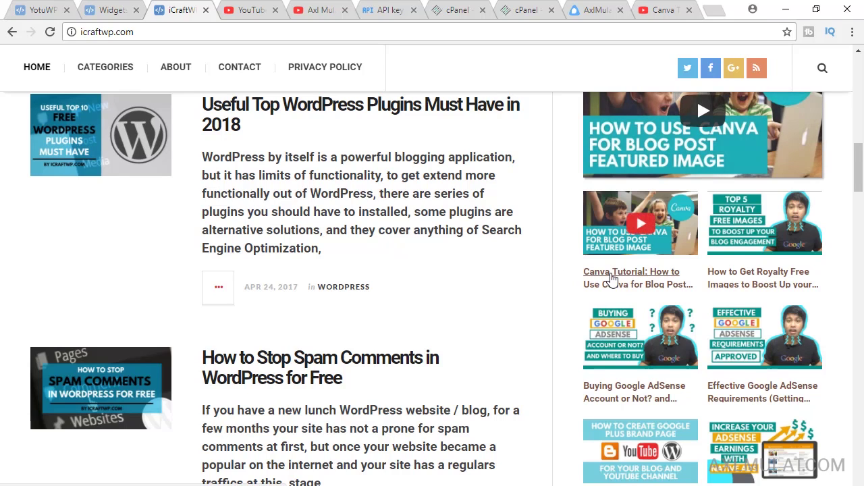
scroll(570, 245, "down", 3)
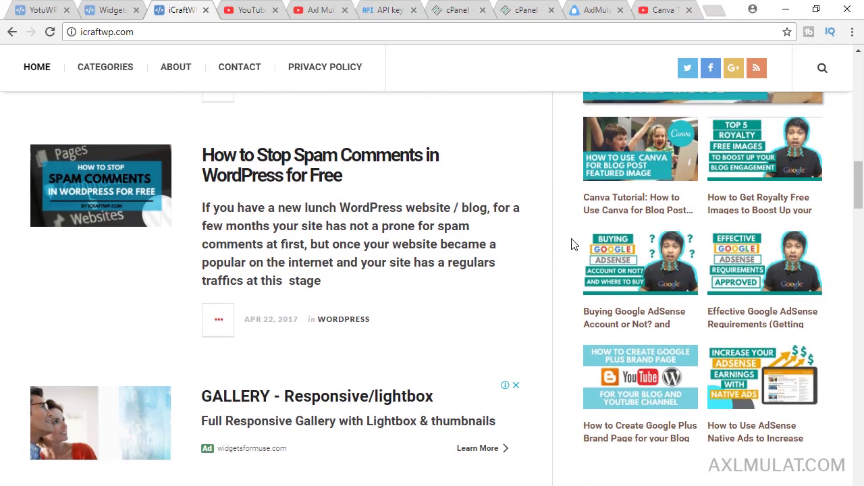
scroll(571, 245, "up", 2)
scroll(572, 243, "up", 1)
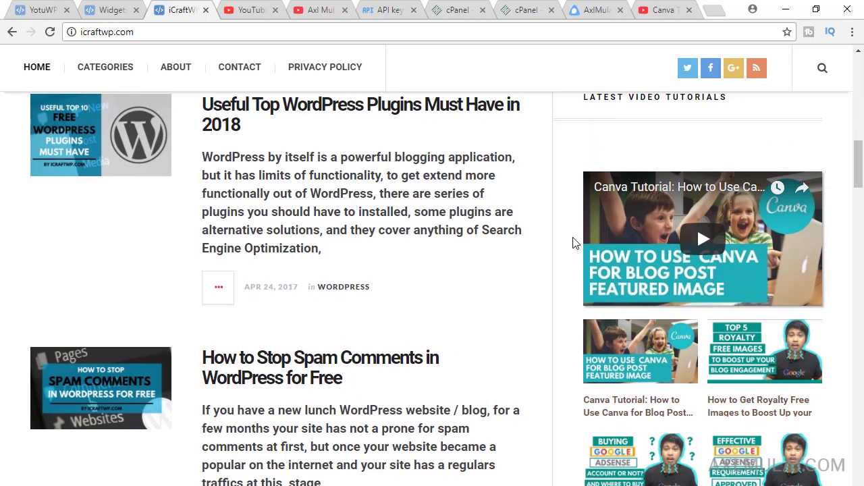
scroll(573, 243, "down", 5)
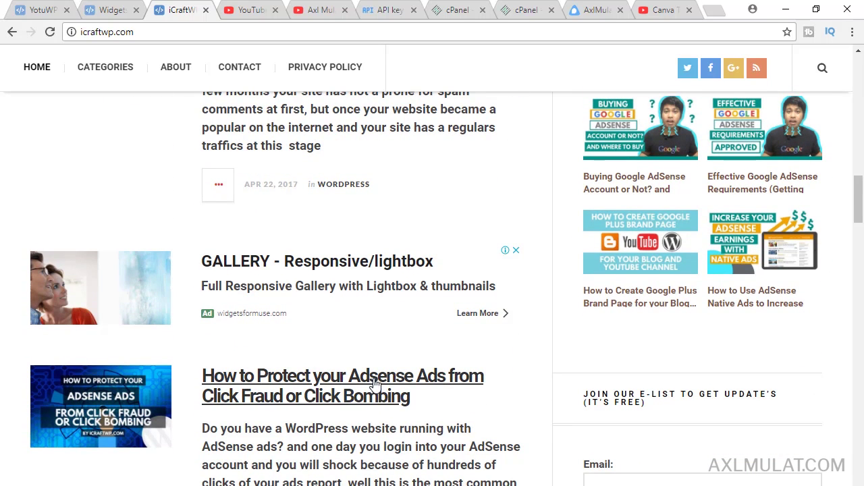
- Return to the Widgets page and add the line "More Video Tutorials ►" below the shortcode in the Latest Video Tutorials widget
left_click(28, 7)
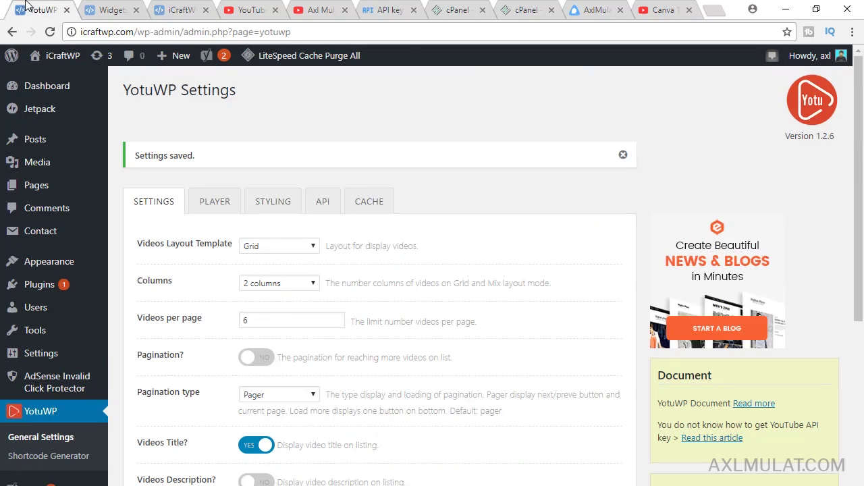
left_click(101, 8)
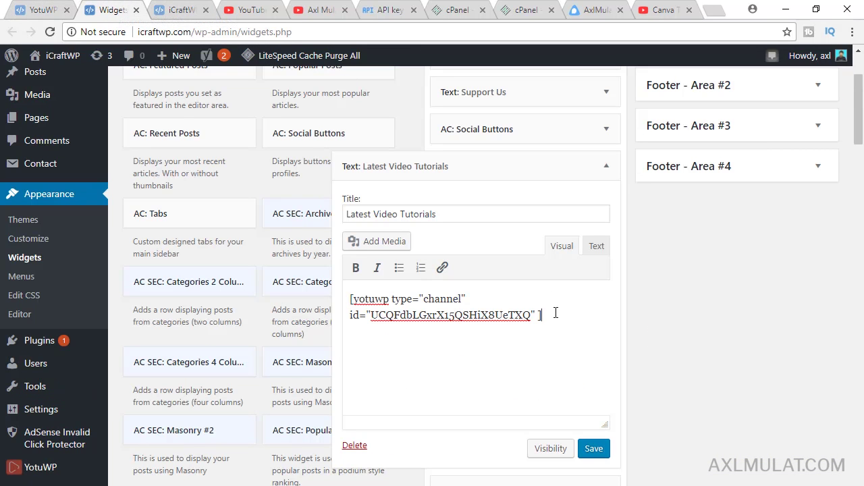
type("More Video Tutorials ►")
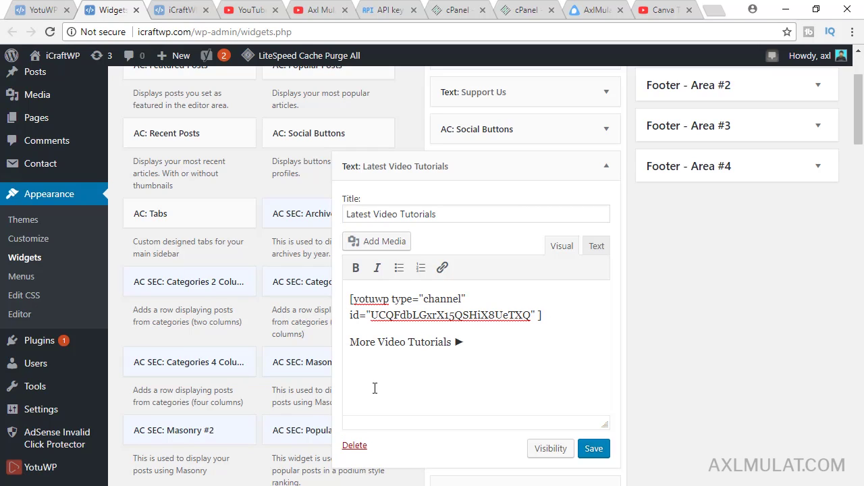
- Switch to Notepad, copy the YouTube channel URL and minimize the note
key("alt+Tab")
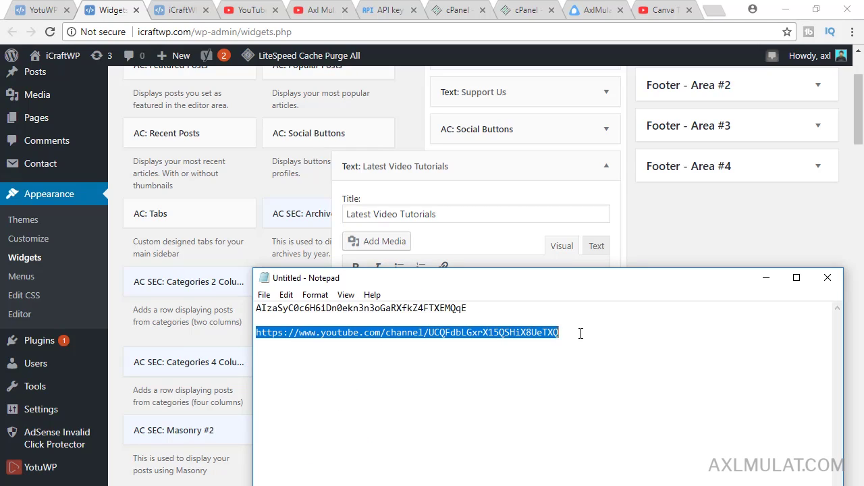
left_click_drag(581, 332, 222, 333)
key("ctrl+c")
left_click(768, 280)
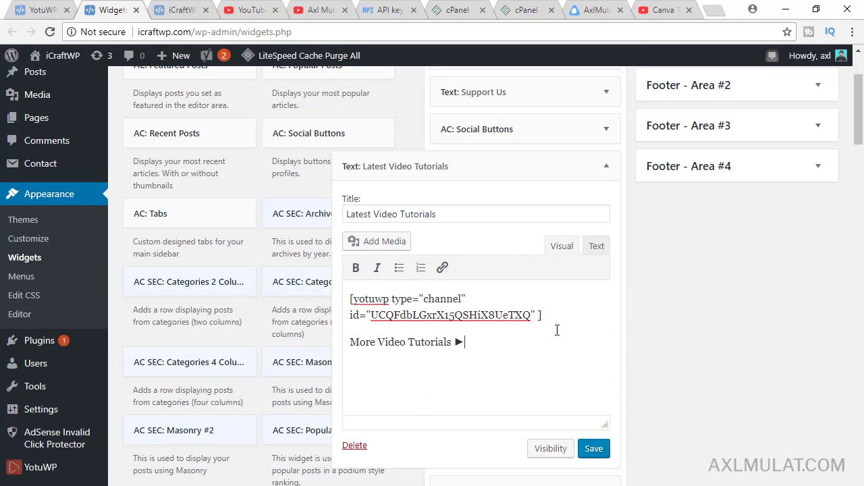
- Link the "More Video Tutorials ►" text to the copied channel URL, set it to open in a new tab, and save the widget
left_click_drag(476, 342, 337, 341)
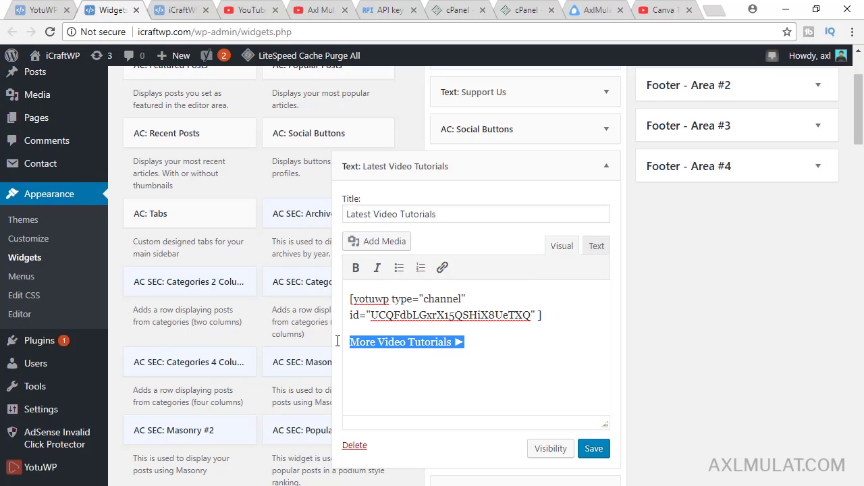
left_click(442, 268)
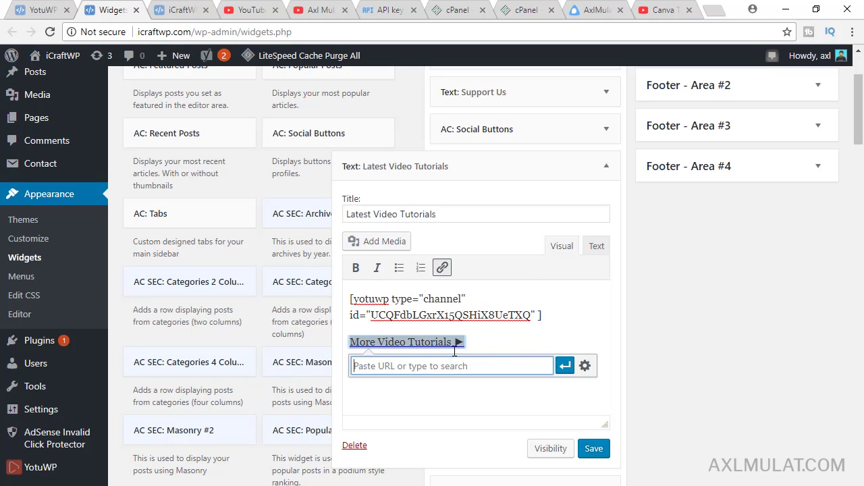
key("ctrl+v")
left_click(584, 366)
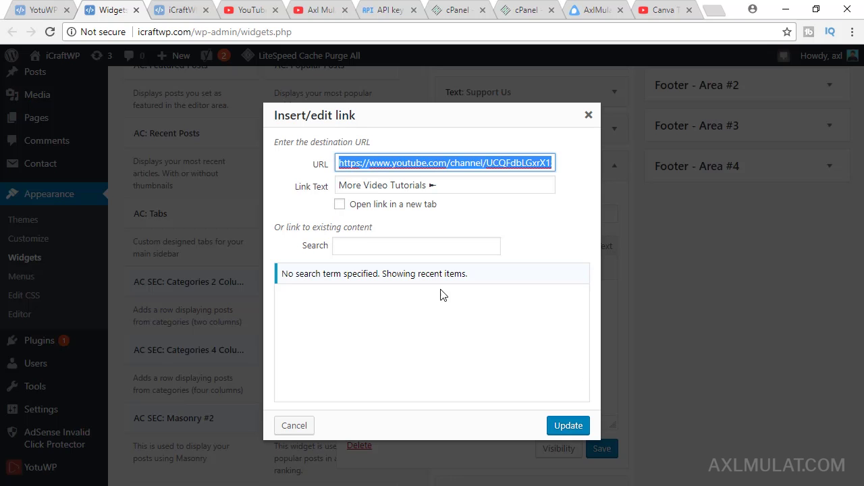
left_click(340, 204)
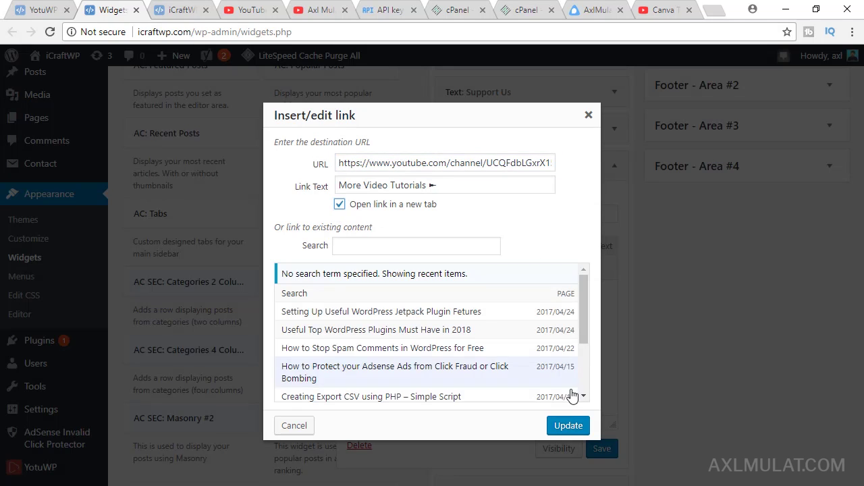
left_click(568, 425)
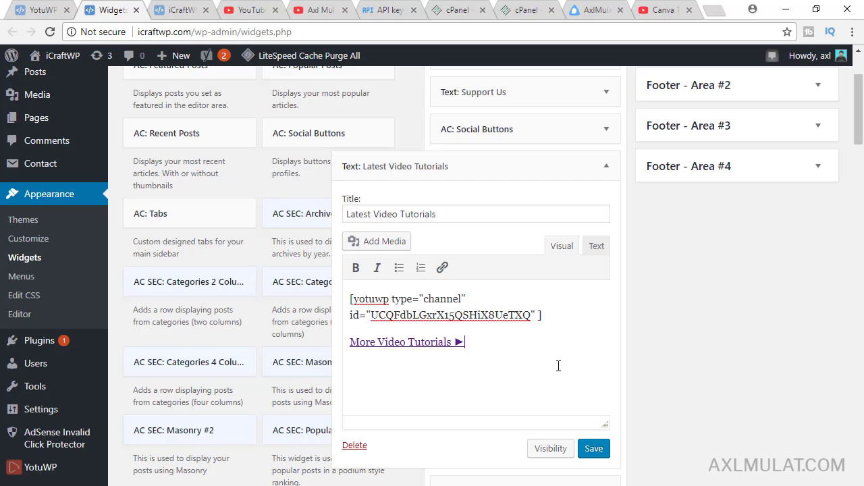
left_click(593, 449)
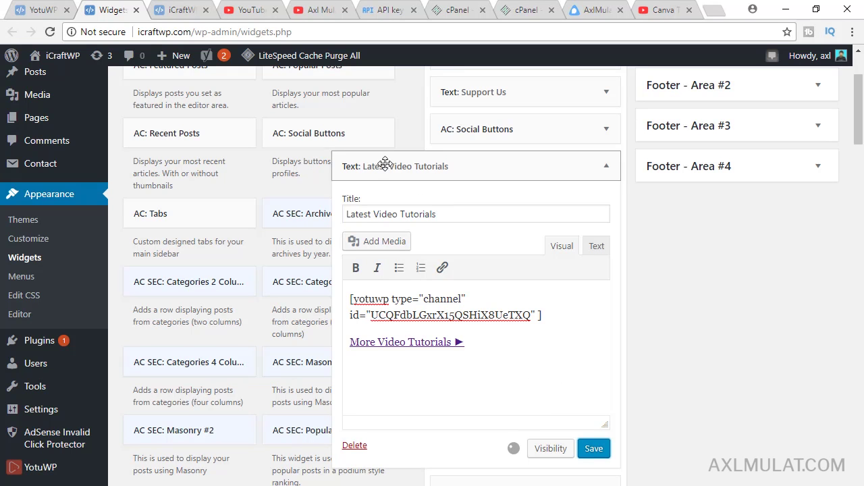
- Reload the iCraftWP home page, review the sidebar video gallery and open its "More Video Tutorials" link
left_click(182, 12)
left_click(174, 31)
key("Return")
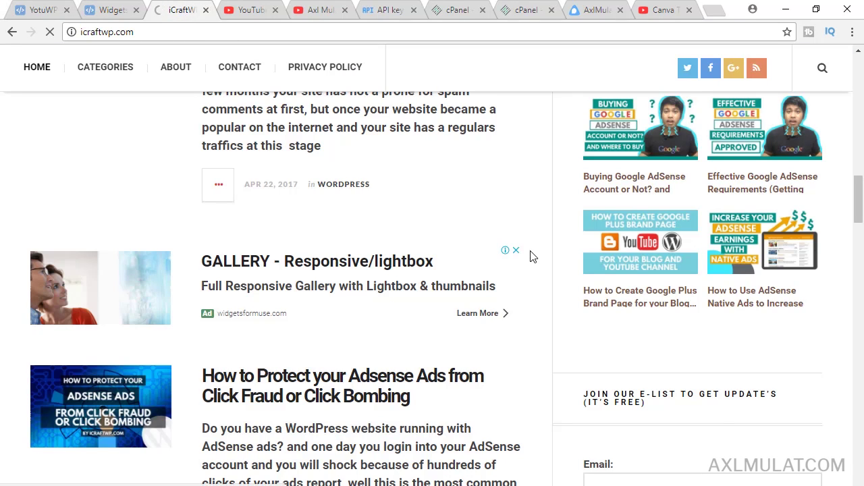
scroll(531, 256, "up", 2)
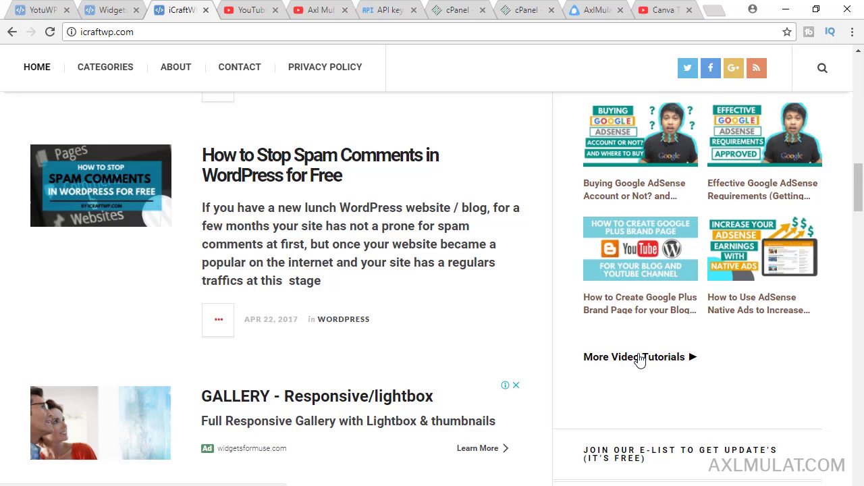
scroll(845, 318, "down", 2)
scroll(845, 328, "up", 2)
scroll(848, 331, "up", 1)
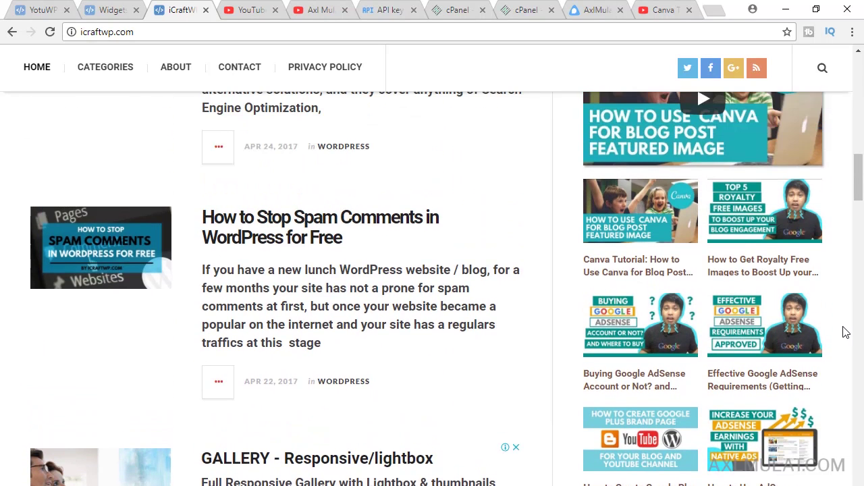
scroll(847, 331, "up", 2)
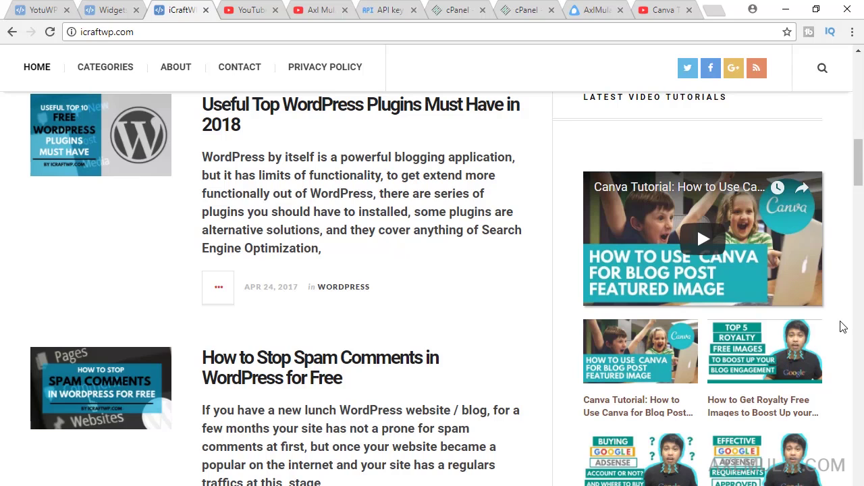
scroll(843, 327, "down", 3)
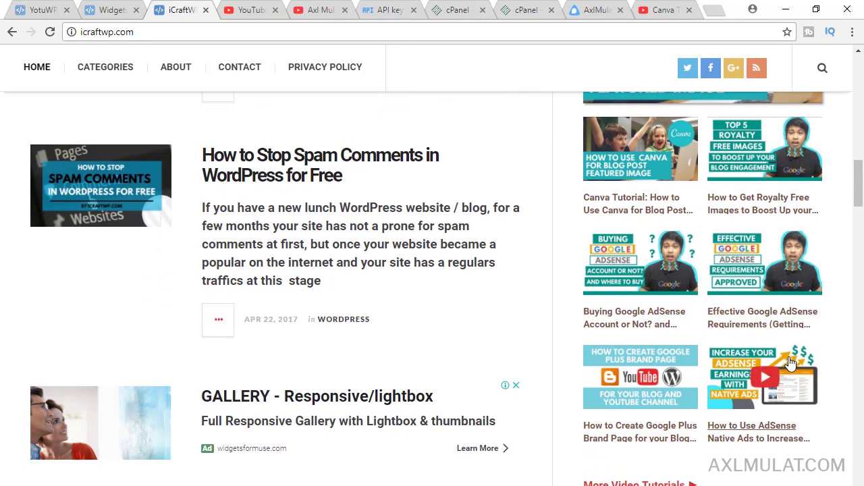
scroll(792, 363, "down", 1)
left_click(637, 419)
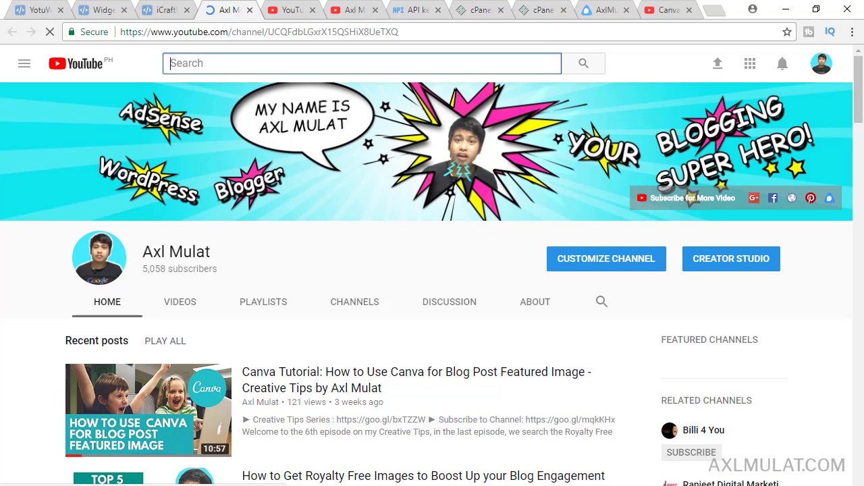
- Switch to Notepad, append "?sub_confirmation=1" to the YouTube channel URL and copy the whole address
key("alt+Tab")
left_click(594, 332)
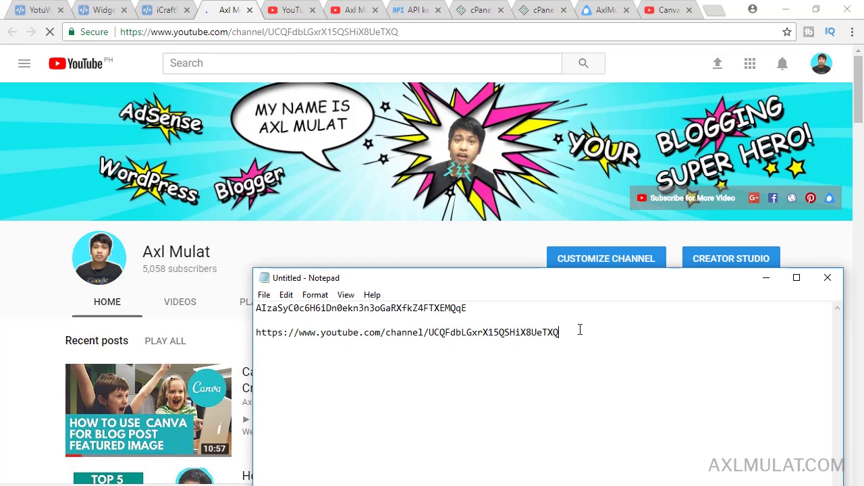
type("?sub_confirmation=1")
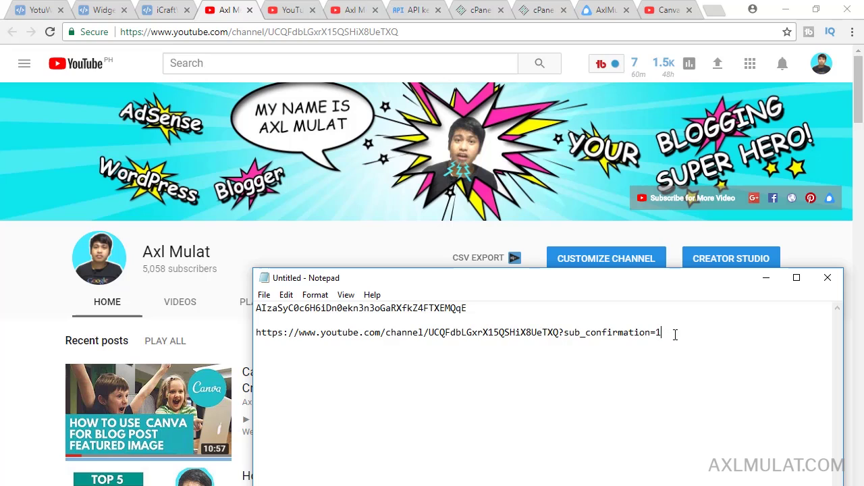
left_click_drag(676, 334, 245, 331)
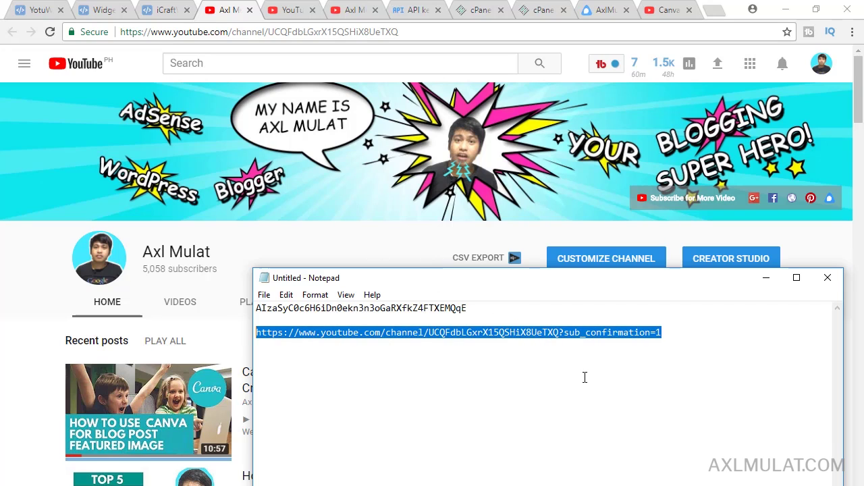
left_click(558, 335)
left_click_drag(557, 334, 702, 330)
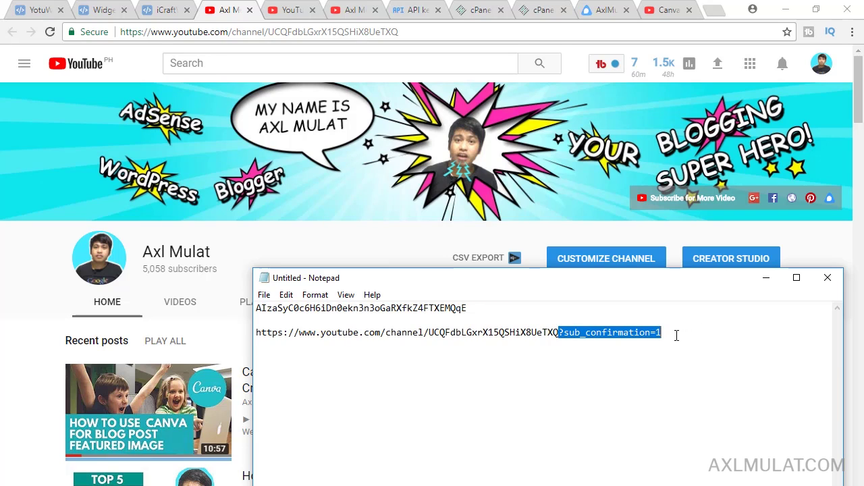
left_click_drag(676, 335, 240, 332)
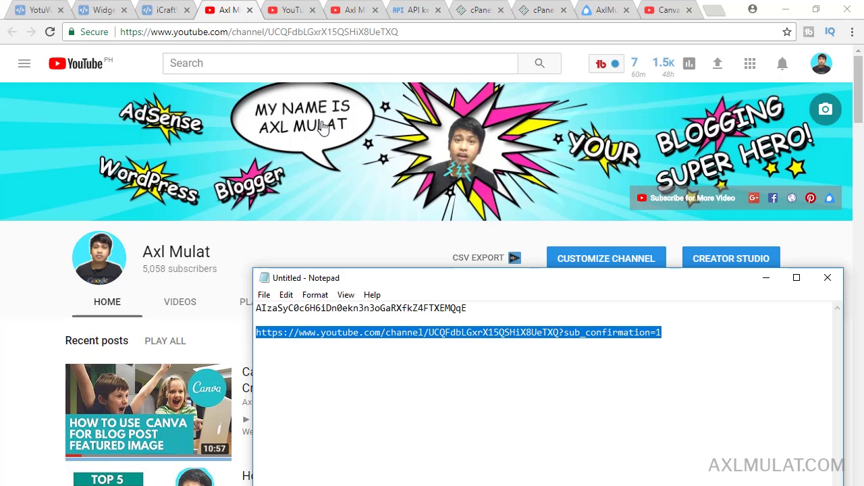
- On the Widgets page, replace the "More Video Tutorials ►" link address with the copied URL ending in "?sub_confirmation=1" and save the widget
left_click(102, 9)
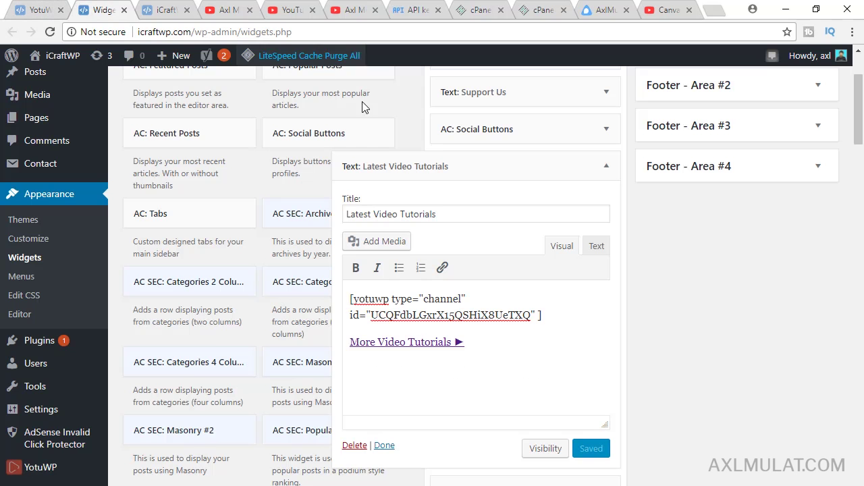
left_click(427, 343)
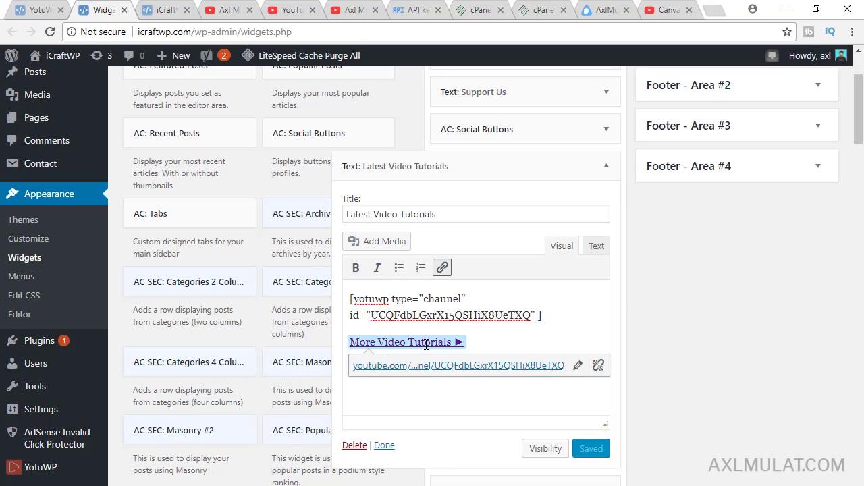
left_click(575, 366)
key("ctrl+v")
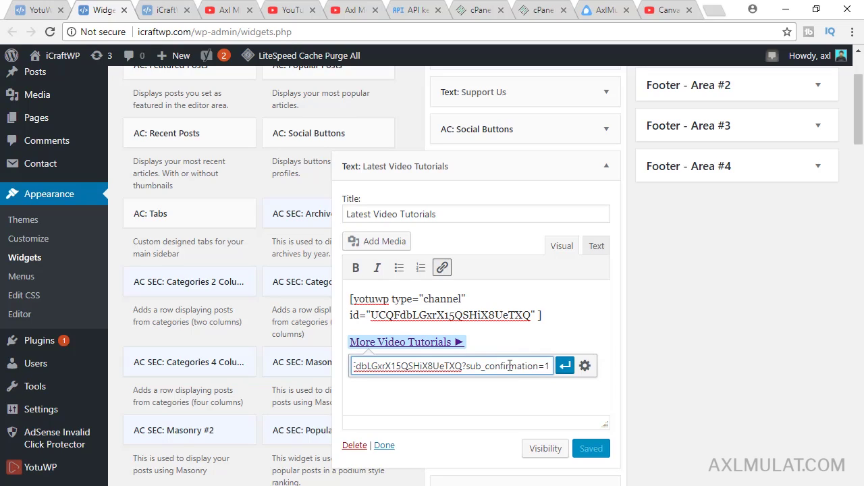
left_click_drag(467, 365, 554, 365)
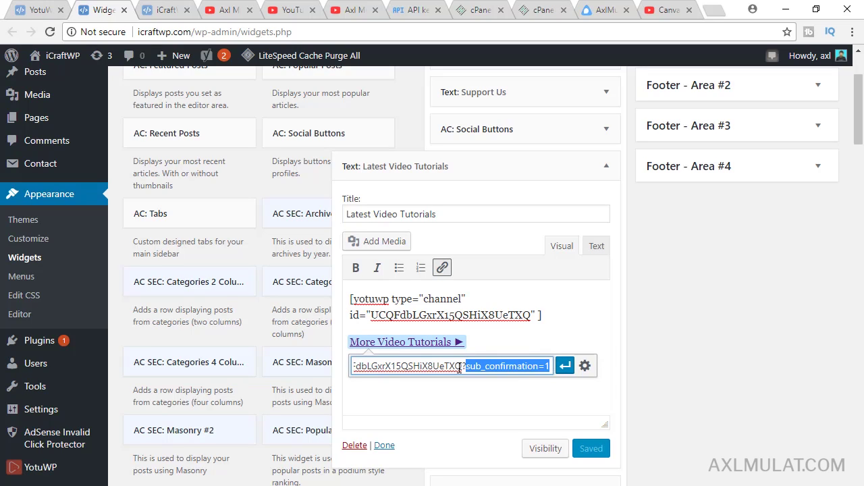
left_click_drag(462, 365, 579, 375)
key("BackSpace")
left_click(565, 365)
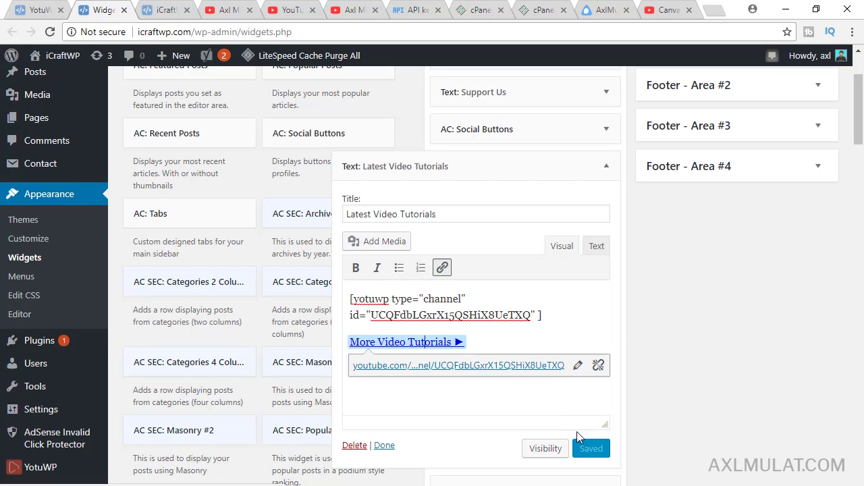
left_click(590, 448)
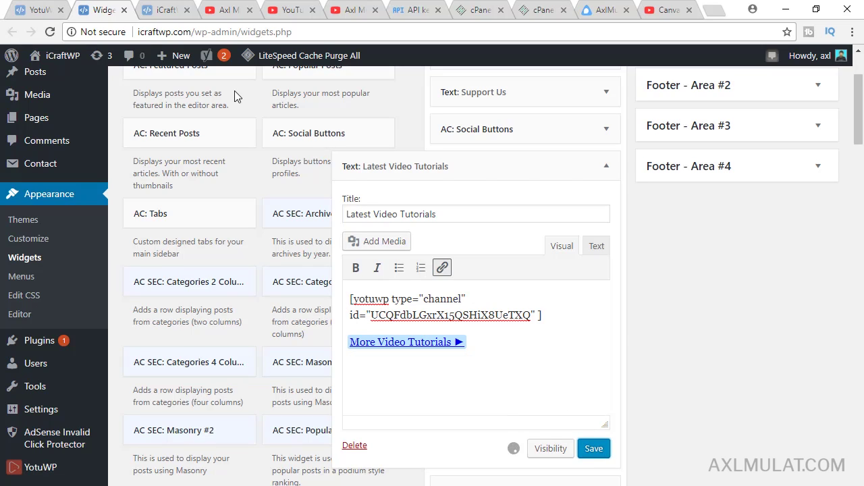
- Reload the home page, close the old channel tab, and test the updated "More Video Tutorials" link before returning to the sidebar gallery
left_click(167, 9)
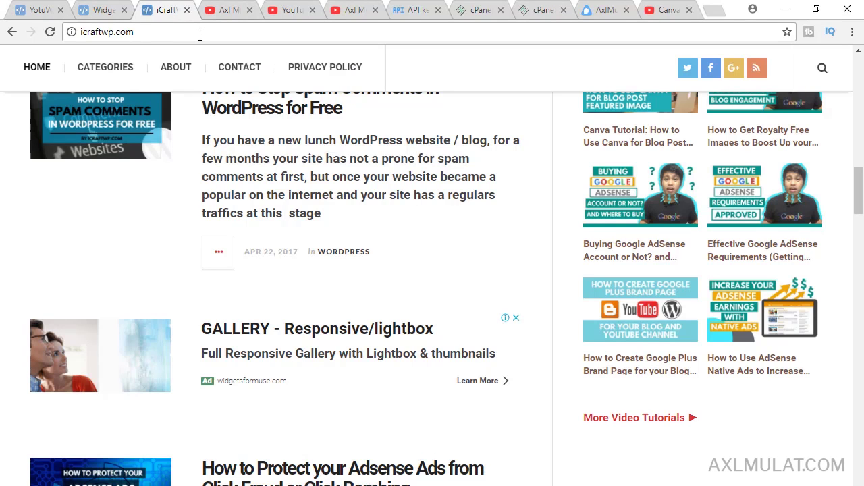
left_click(200, 33)
key("Return")
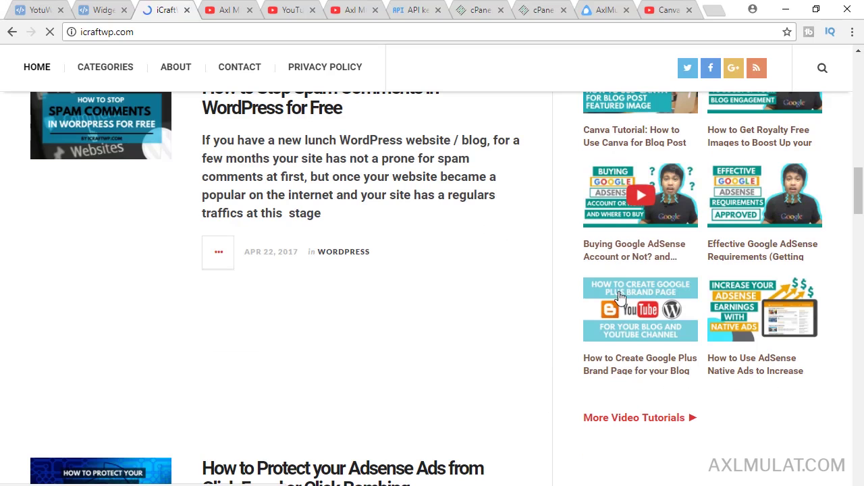
left_click(257, 10)
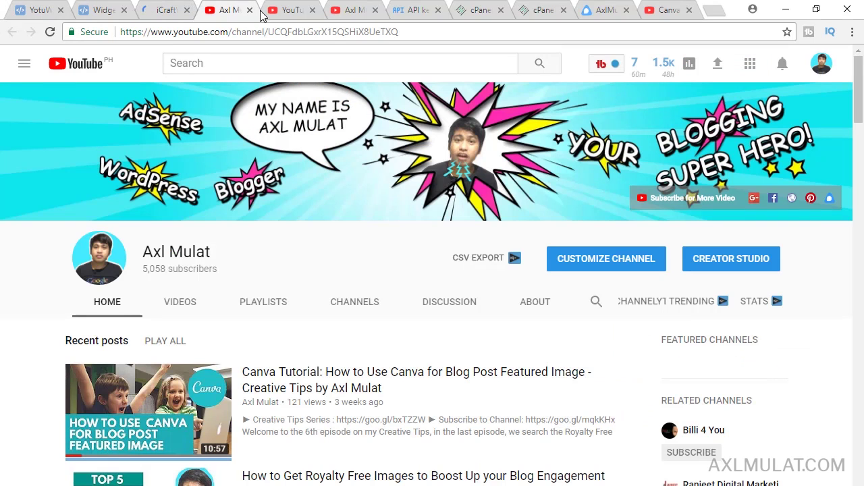
left_click(250, 10)
left_click(165, 10)
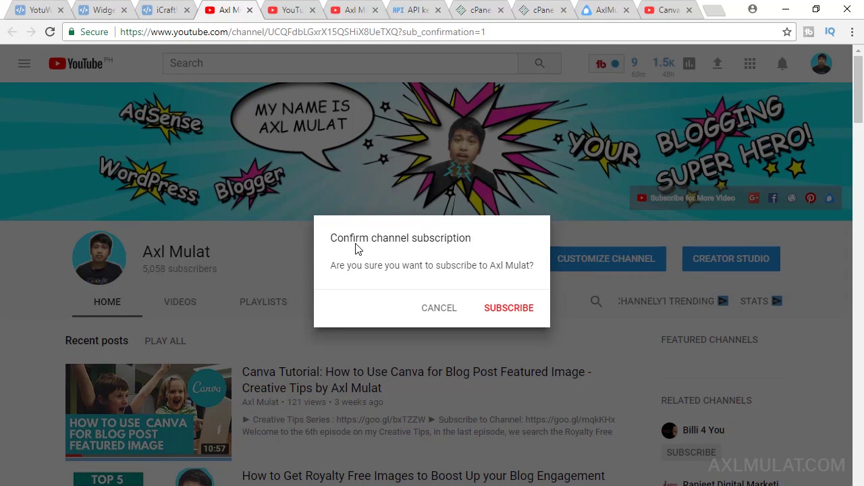
left_click(161, 10)
scroll(531, 264, "up", 2)
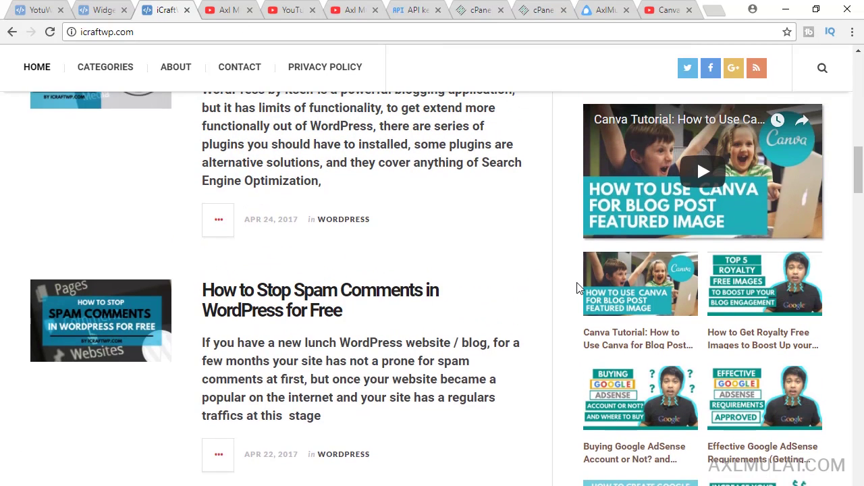